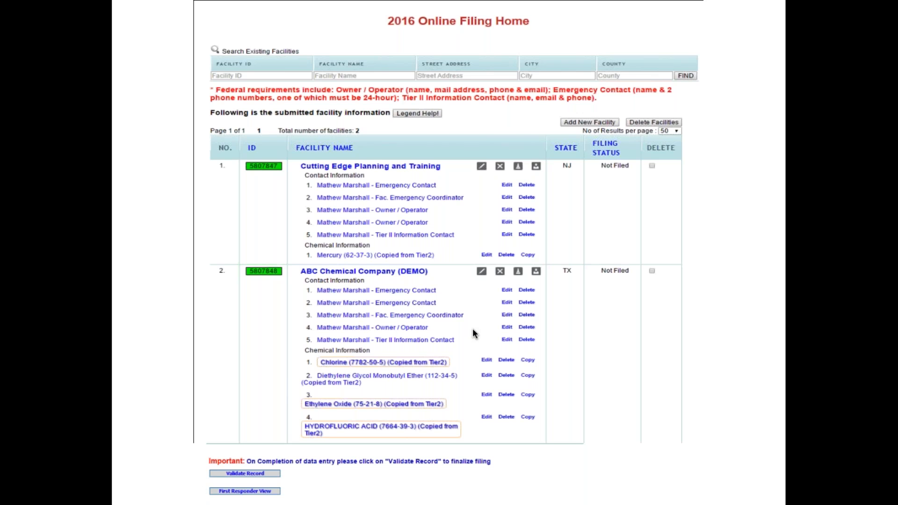
Step: Advance to the Facility Information slide for ABC Chemical Company (DEMO), with its Live Oak County, Texas address
key("Right")
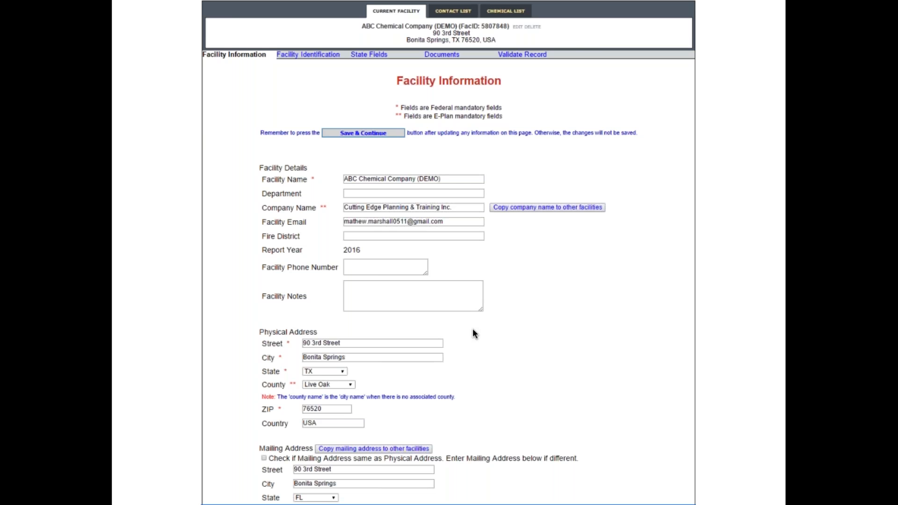
Step: Move past the Document Upload slide with three attached files, including the site plan, to the blank Contact Information form
left_click(473, 329)
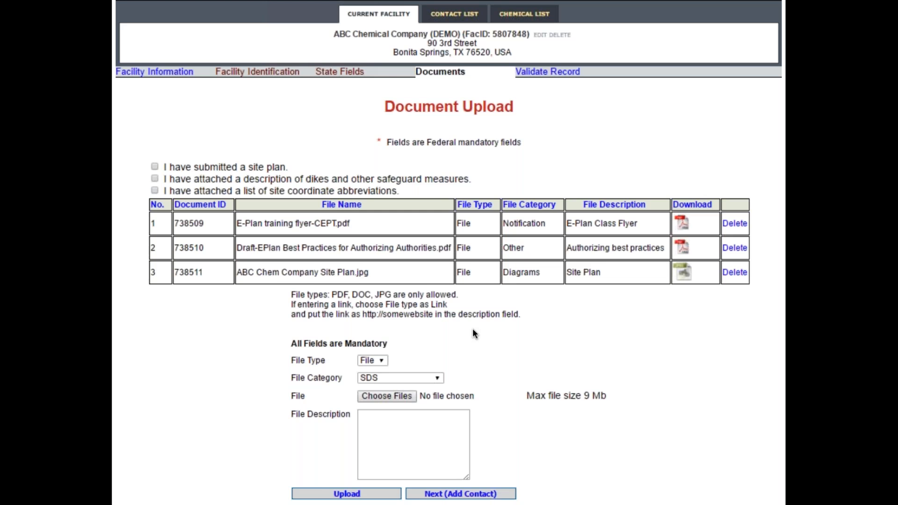
left_click(473, 330)
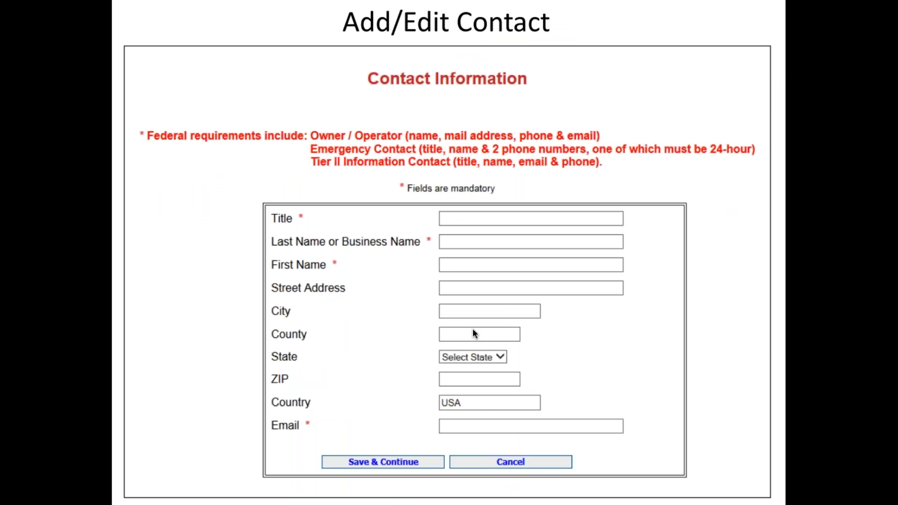
Step: Revisit the Document Upload slide, then skip ahead to the filled contact information slide
key("Left")
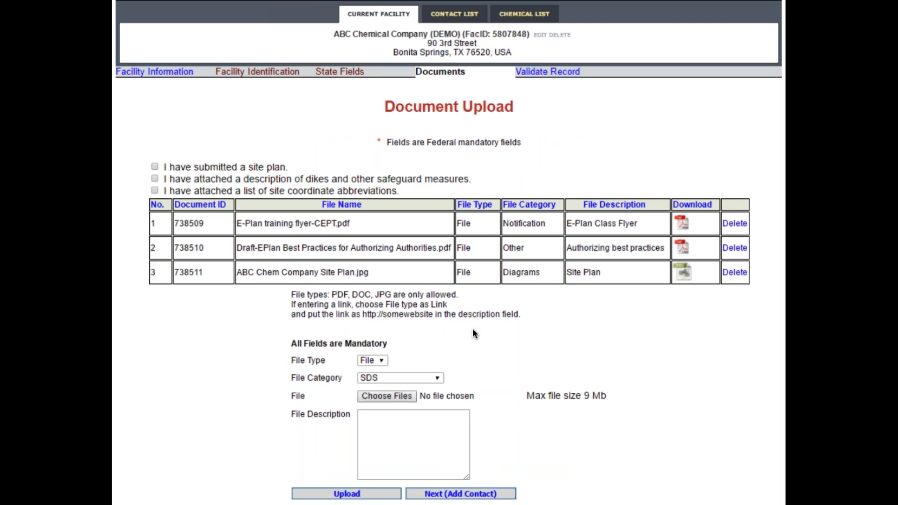
key("Right")
key("Right")
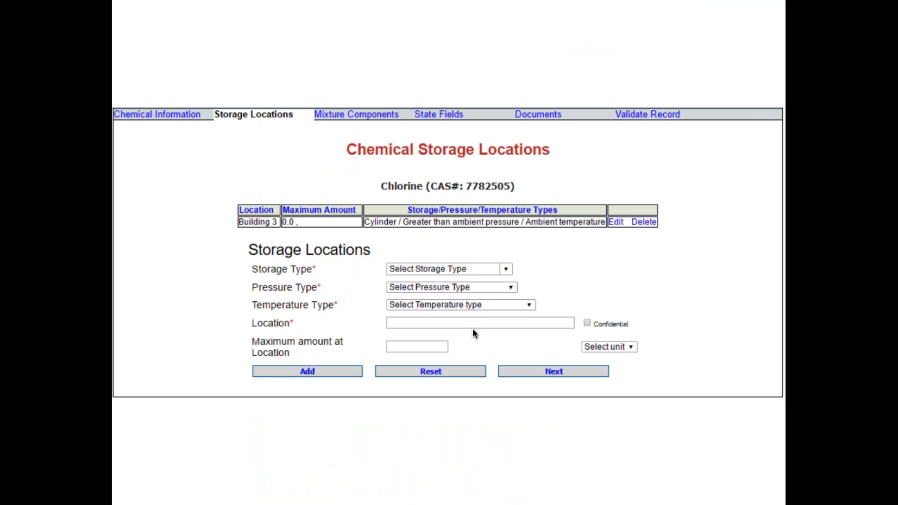
Step: Show the Chlorine storage entry's storage type, pressure and temperature choice lists, then the plain storage form
key("Right")
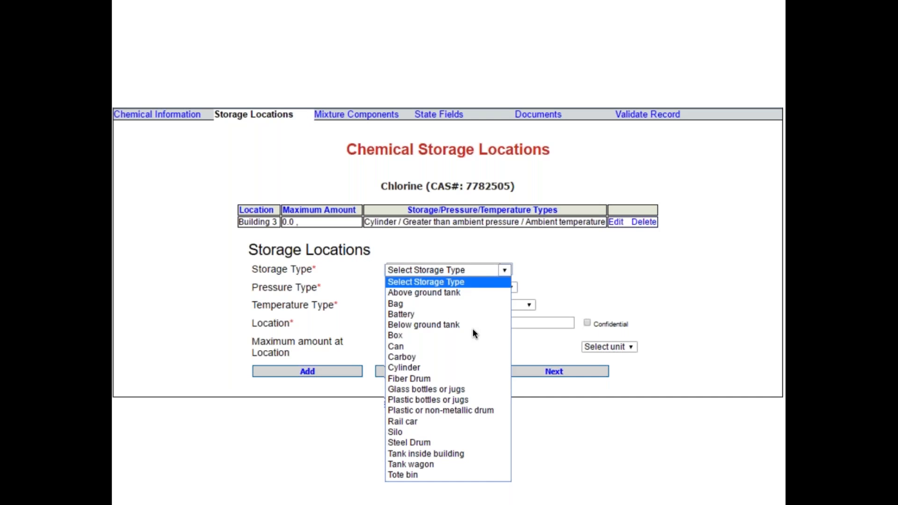
key("Right")
key("Right")
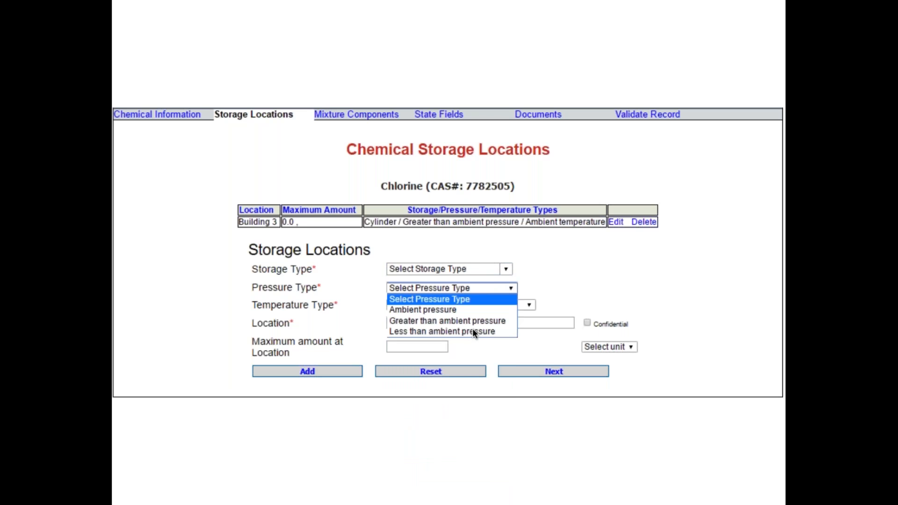
key("Right")
key("Right")
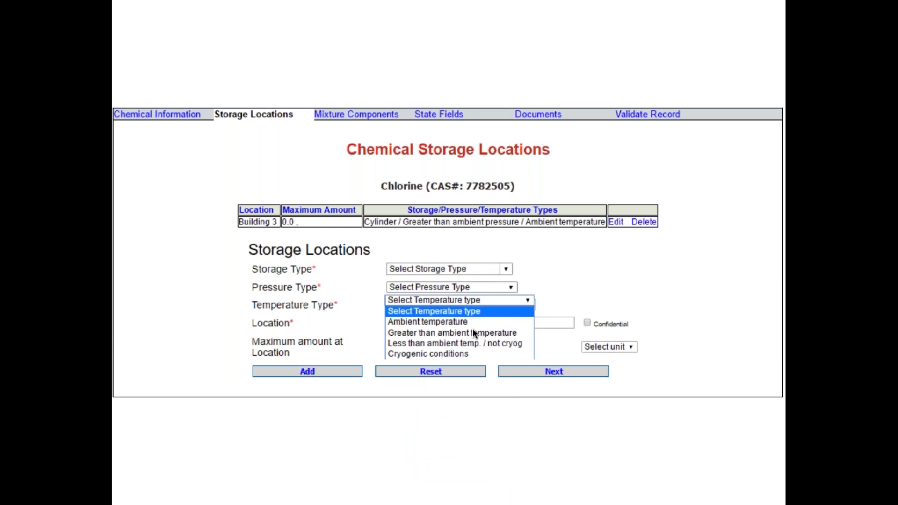
key("Right")
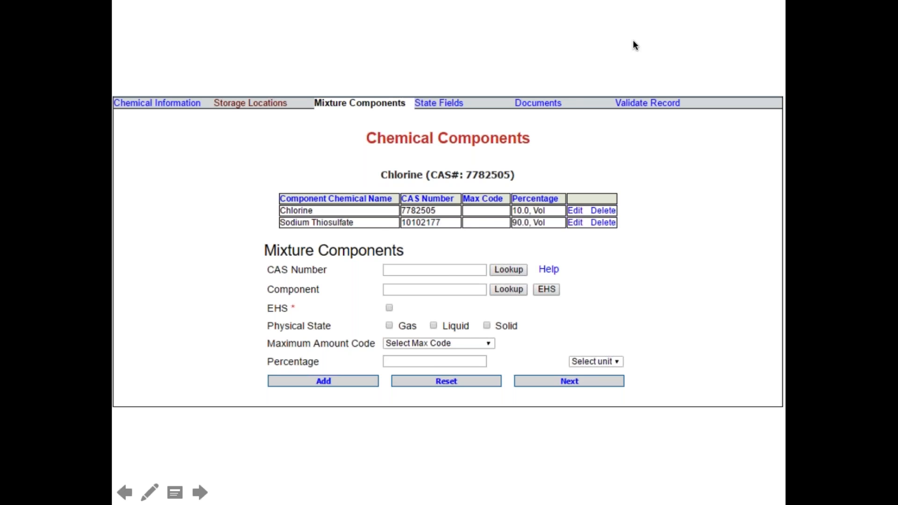
left_click(709, 240)
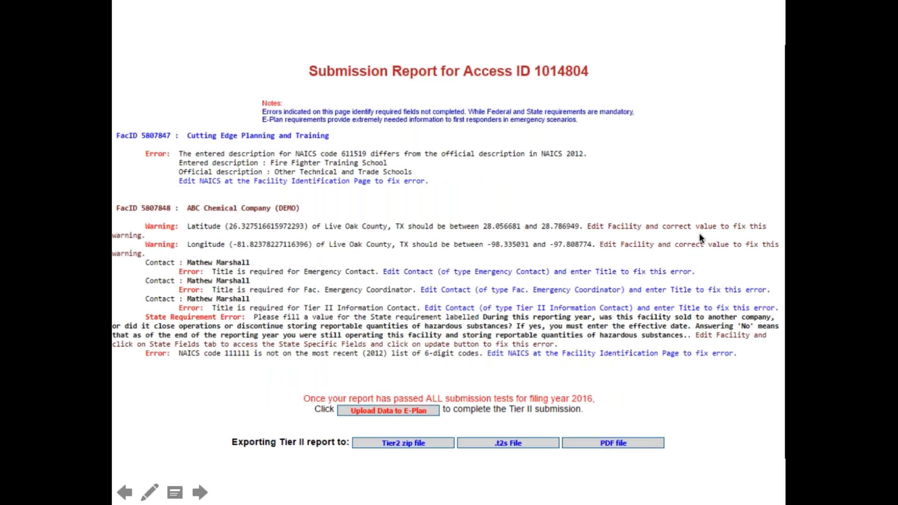
left_click(660, 224)
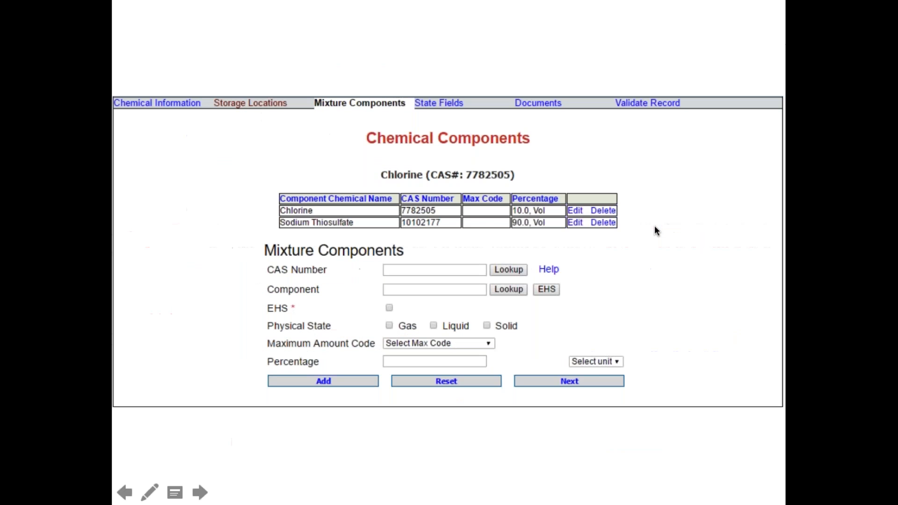
Step: Advance from Chlorine's Chemical Components slide to the Submission Report slide
left_click(606, 123)
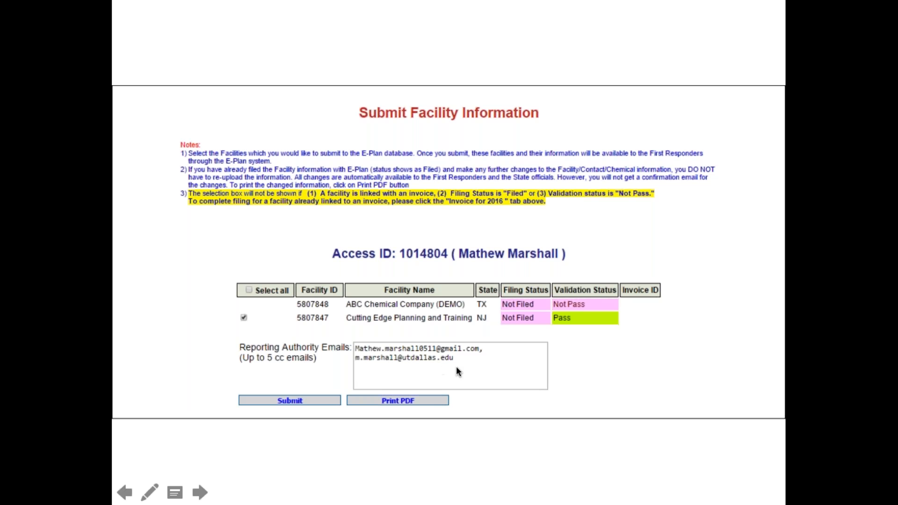
Step: Advance through the 2016 filing payment and $25.00 invoice slides to the closing Questions slide
left_click(296, 370)
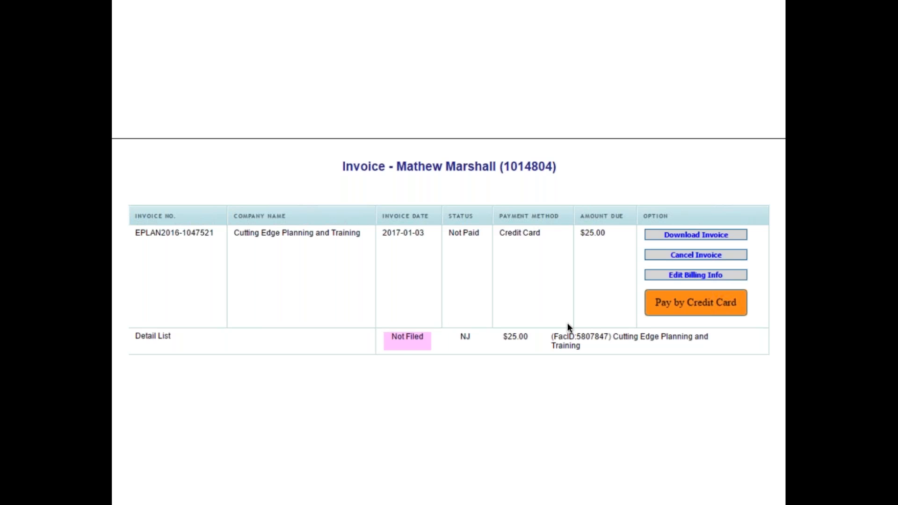
key("Right")
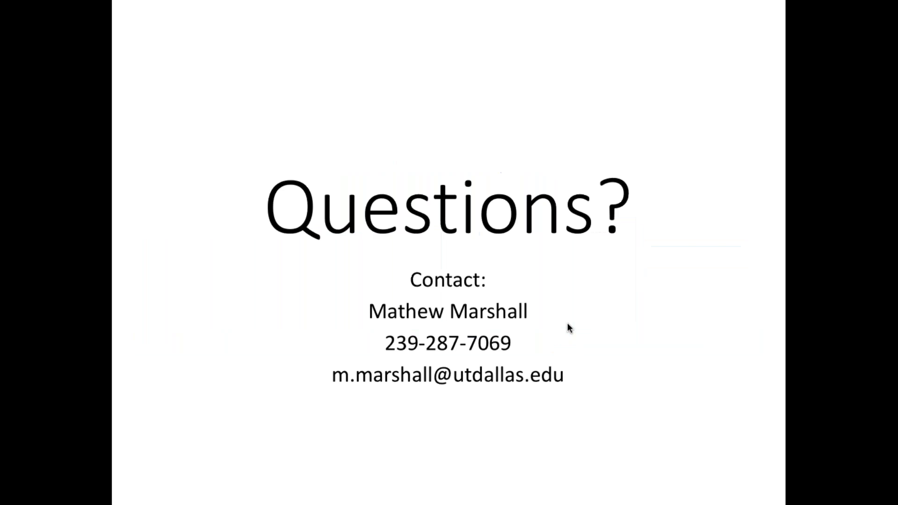
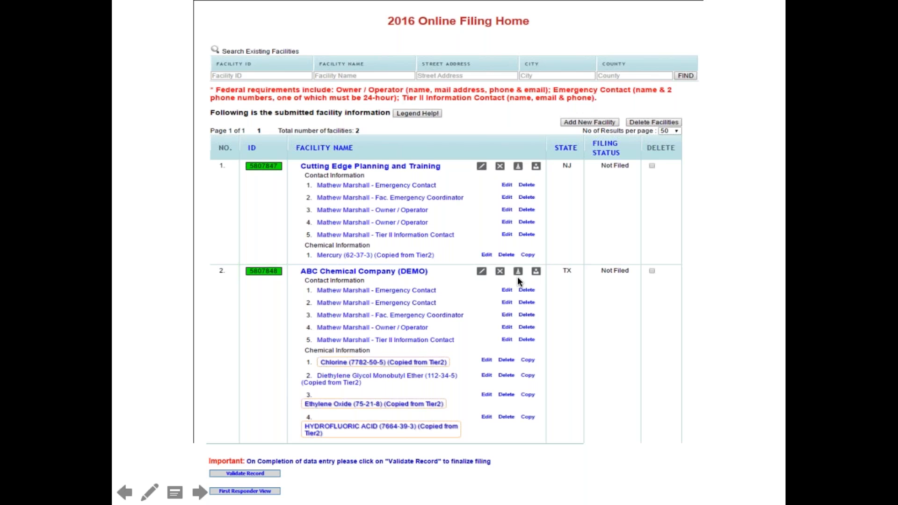
Step: With a red pen, circle the third icon in both facility rows, including ABC Chemical
left_click(149, 492)
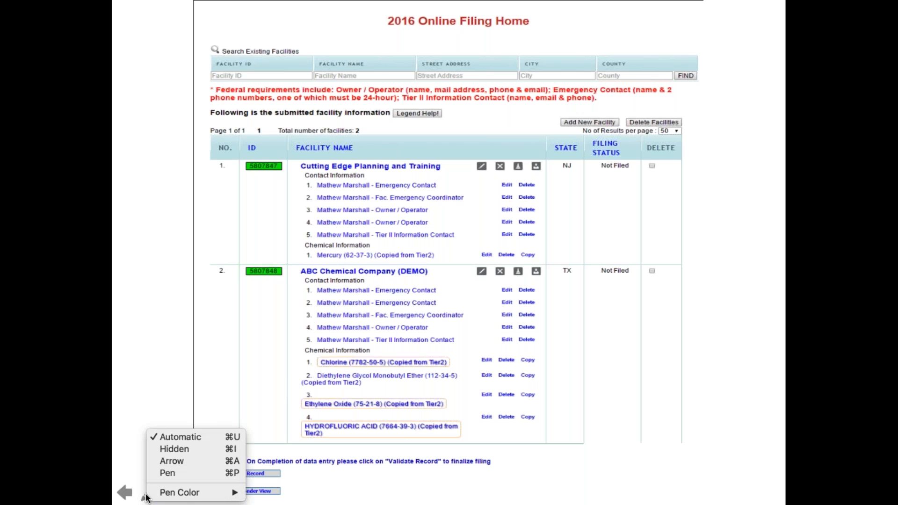
mouse_move(157, 491)
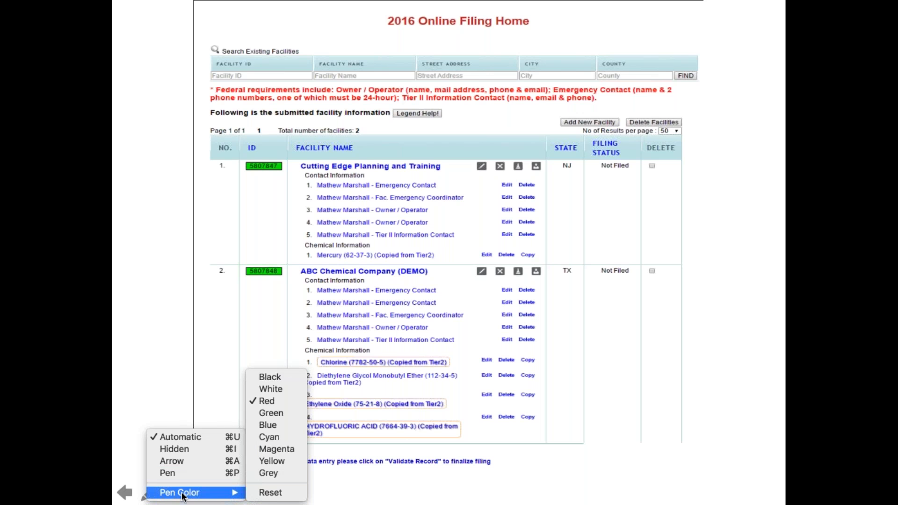
left_click(265, 401)
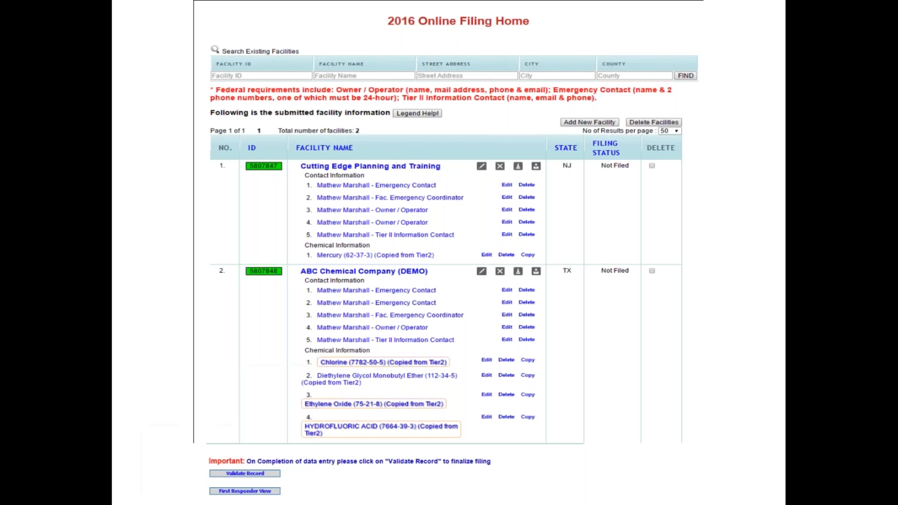
mouse_move(529, 158)
left_mouse_down()
mouse_move(513, 158)
mouse_move(517, 173)
mouse_move(533, 164)
mouse_move(526, 155)
left_mouse_up()
mouse_move(527, 268)
left_mouse_down()
mouse_move(511, 269)
mouse_move(526, 284)
mouse_move(522, 258)
left_mouse_up()
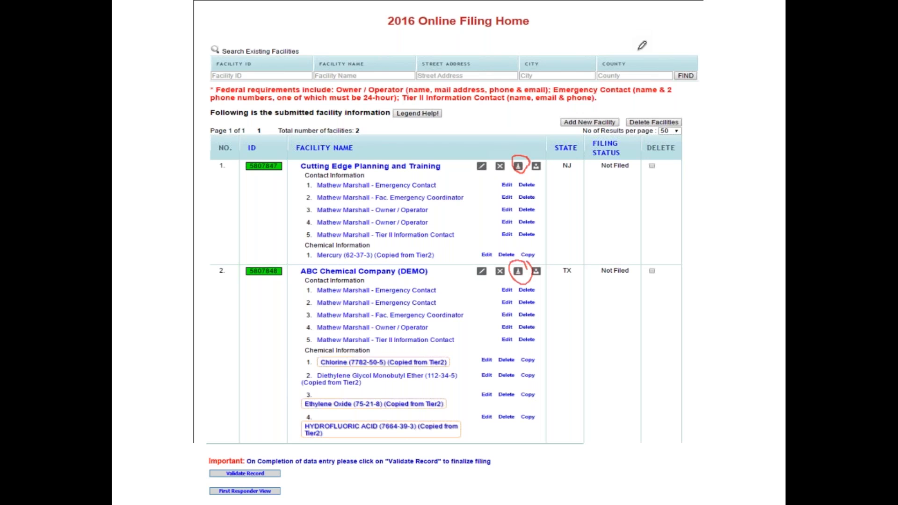
Step: Switch the slideshow pointer back to the arrow, turning off pen annotation
right_click(170, 466)
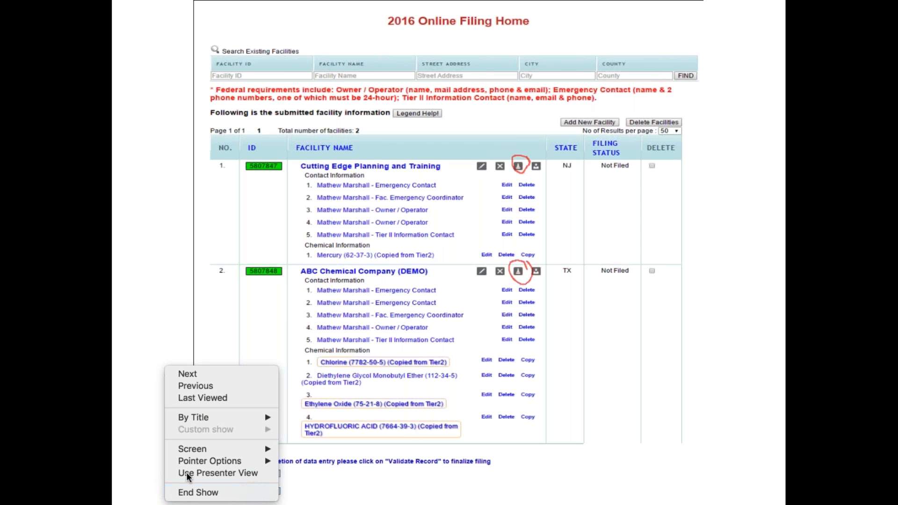
mouse_move(200, 450)
mouse_move(260, 463)
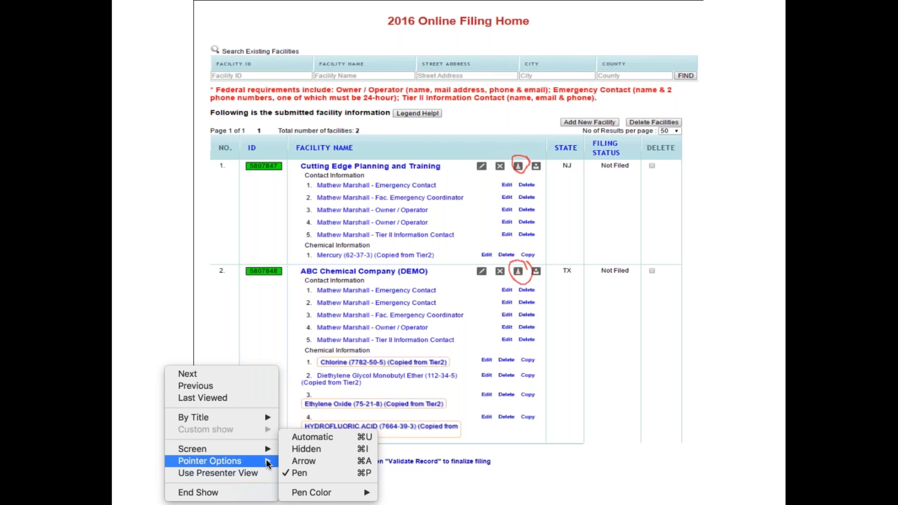
left_click(301, 439)
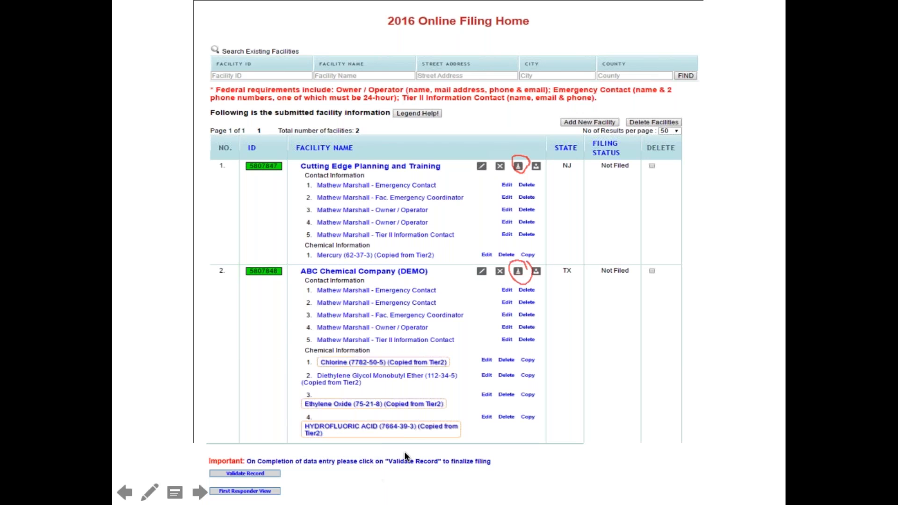
Step: Step forward to the Facility Information slide and back, clearing the red ink from Online Filing Home
left_click(541, 204)
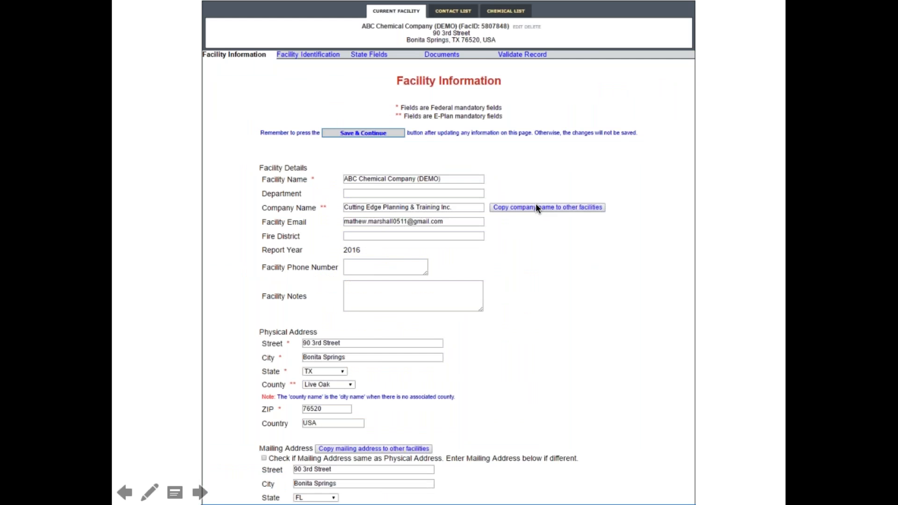
left_click(538, 320)
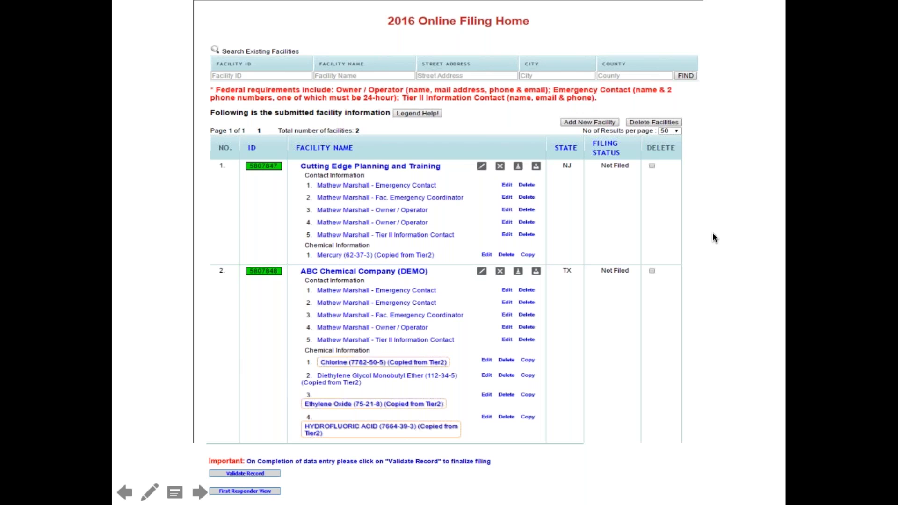
Step: Advance past the Facility Information slide to the Mailing Address/Location slide
left_click(428, 195)
left_click(427, 196)
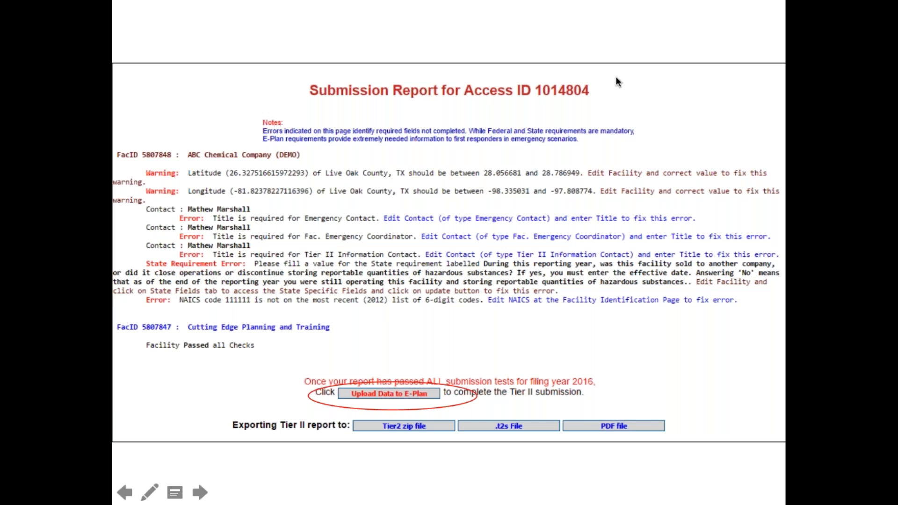
Step: Go to the Submit Facility Information slide, end the slideshow, dismiss both notifications, and minimize PowerPoint
left_click(433, 157)
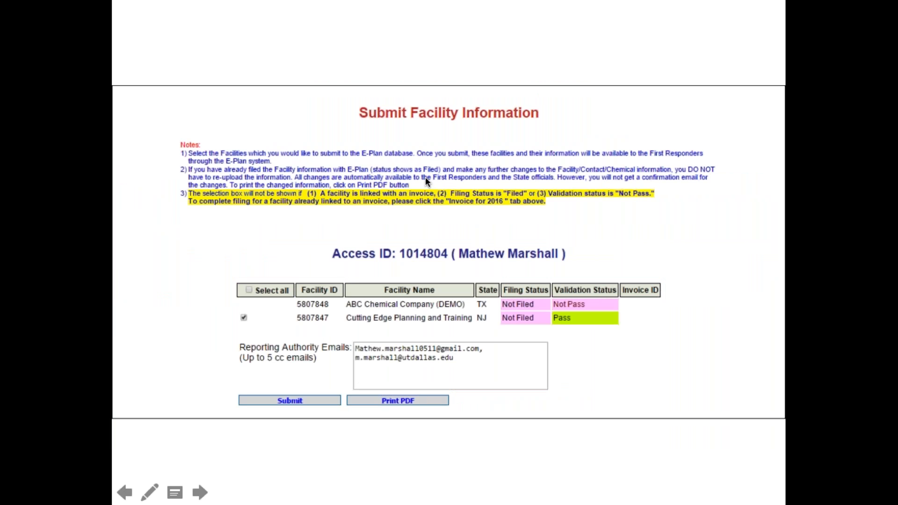
key("Escape")
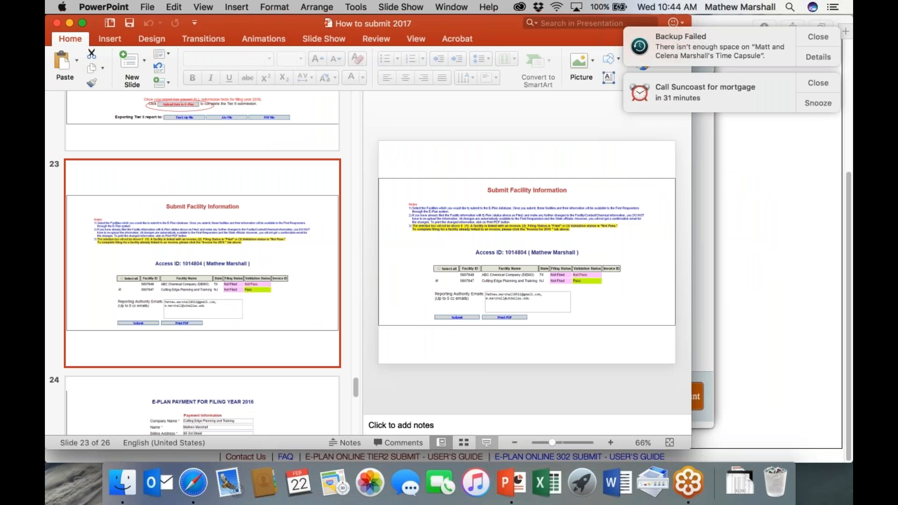
left_click(819, 36)
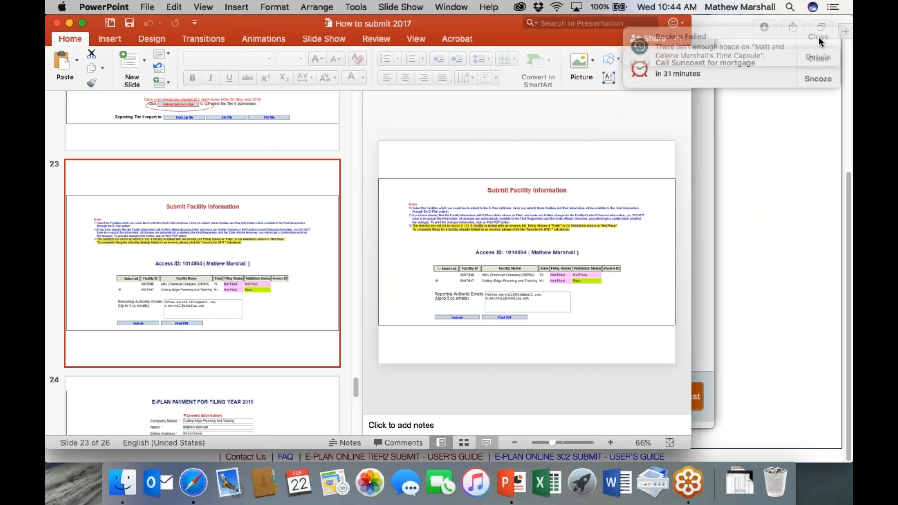
left_click(818, 36)
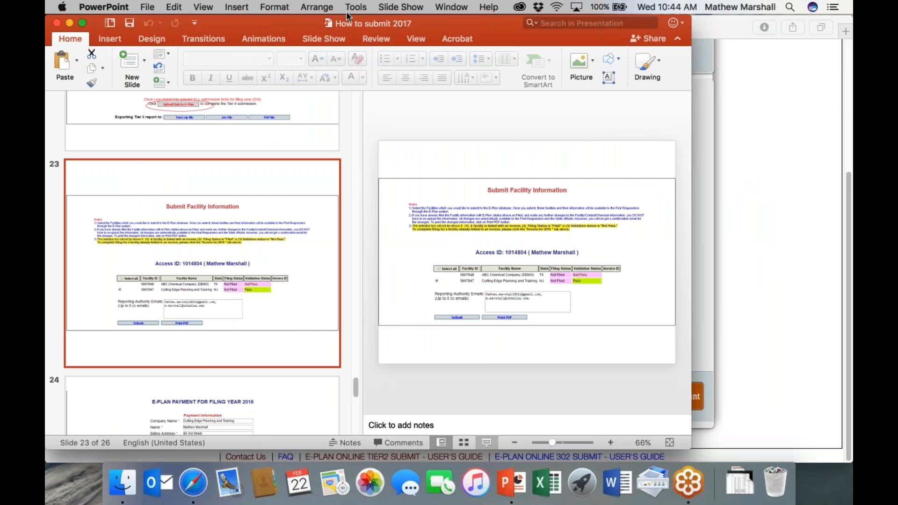
left_click(69, 23)
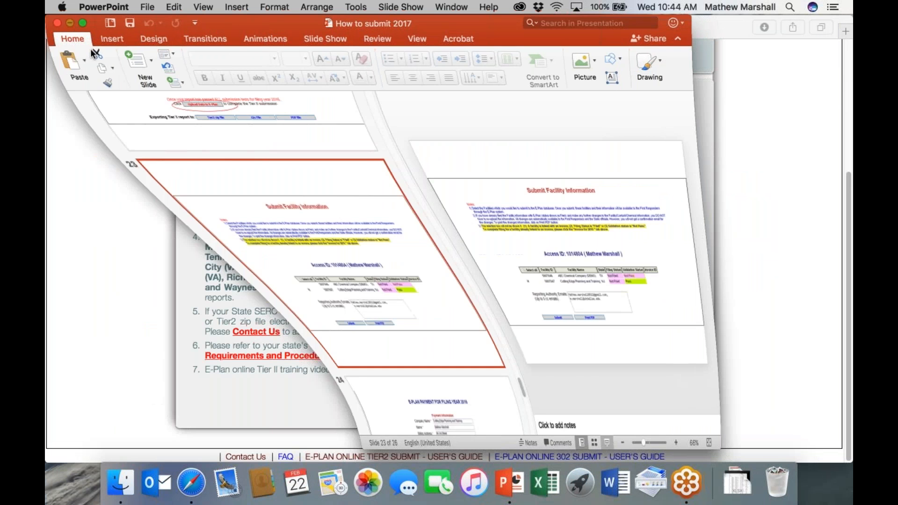
Step: Sign in to E-Plan with the account's Access ID and password
left_click(596, 227)
type("1014")
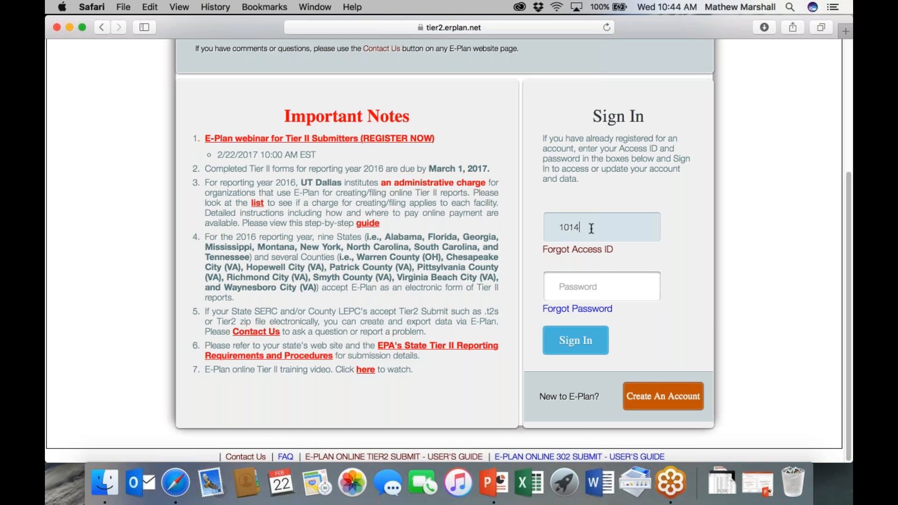
type("804")
key("Tab")
type("•••••••")
key("Return")
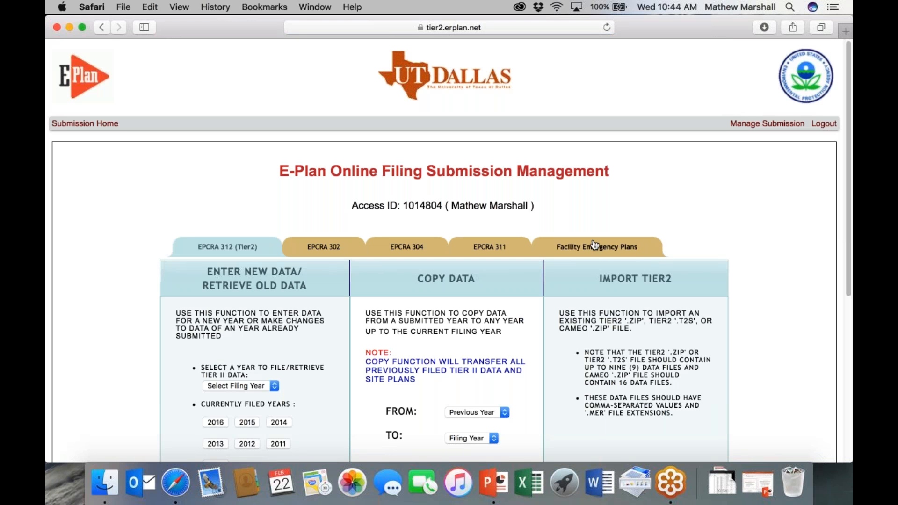
Step: Open the 2016 filing year and review its four Not Filed facilities
scroll(445, 238, "down", 2)
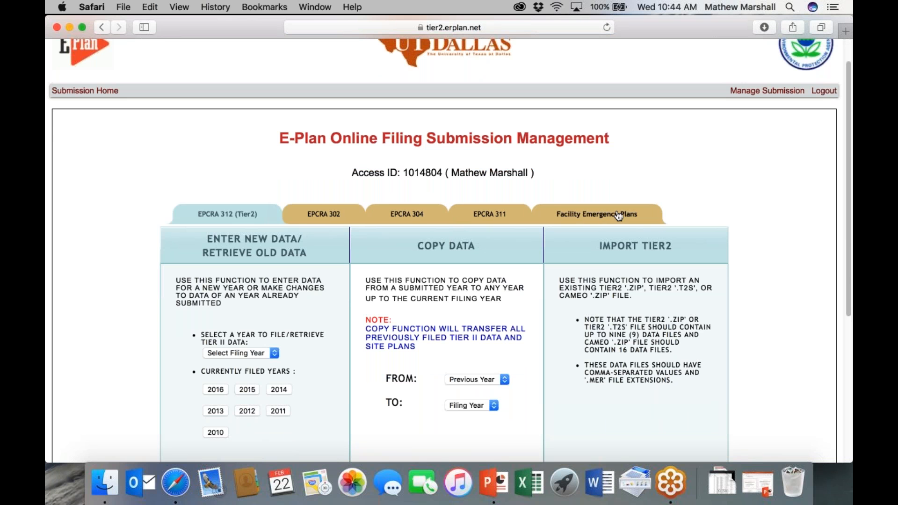
scroll(658, 171, "down", 4)
scroll(657, 173, "down", 2)
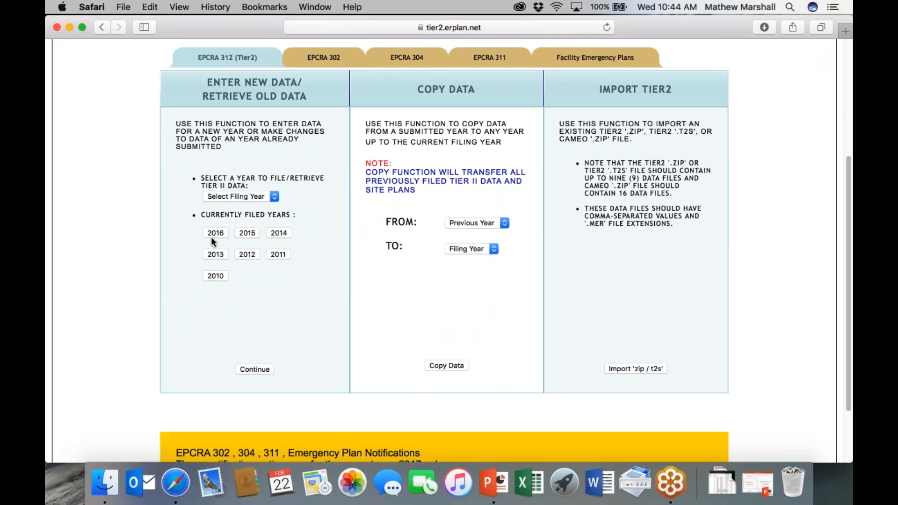
left_click(214, 233)
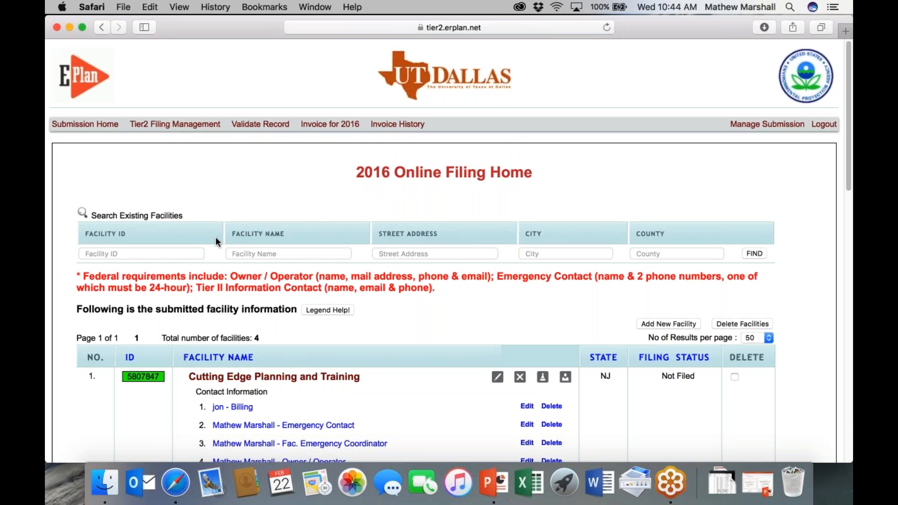
scroll(216, 238, "down", 5)
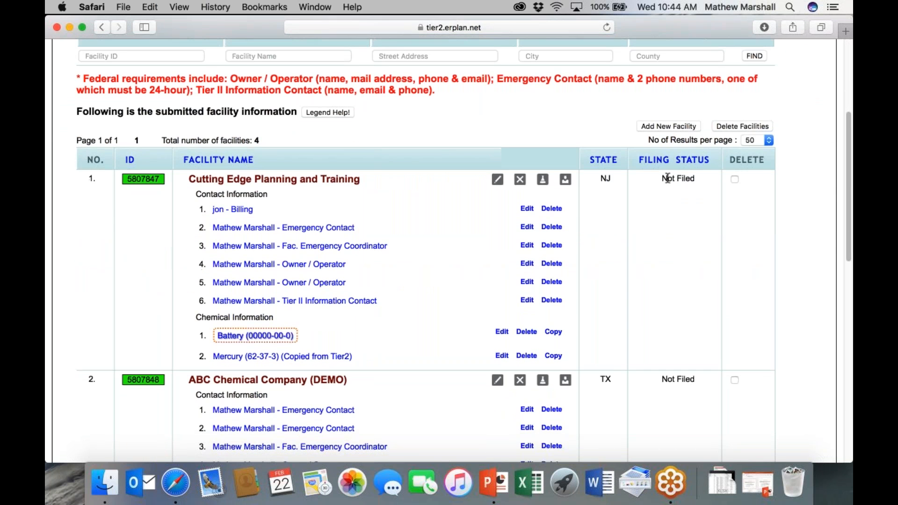
scroll(690, 397, "down", 3)
scroll(690, 398, "down", 5)
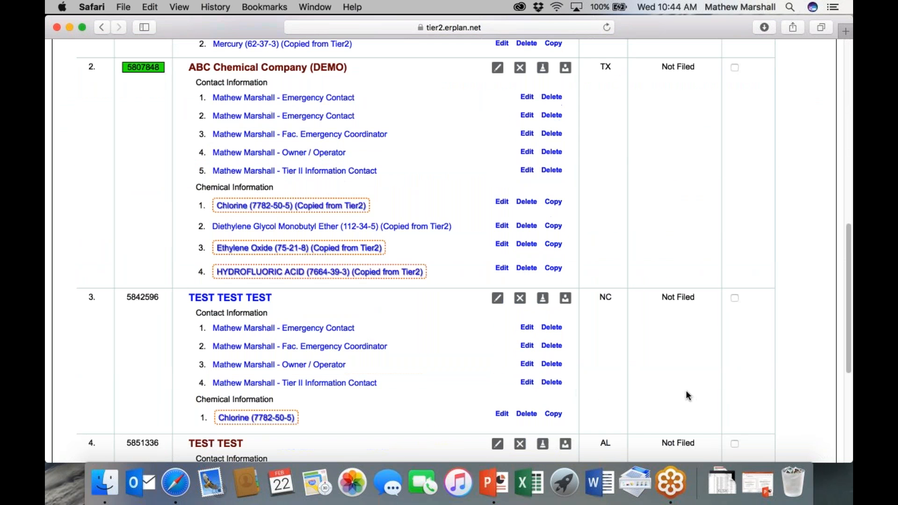
scroll(655, 292, "down", 4)
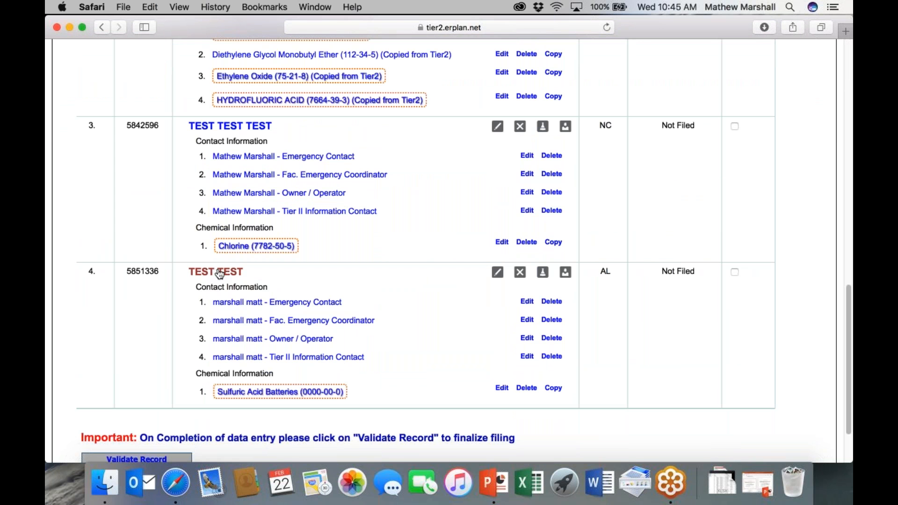
Step: Open the TEST TEST facility's information page and scroll through it
left_click(219, 273)
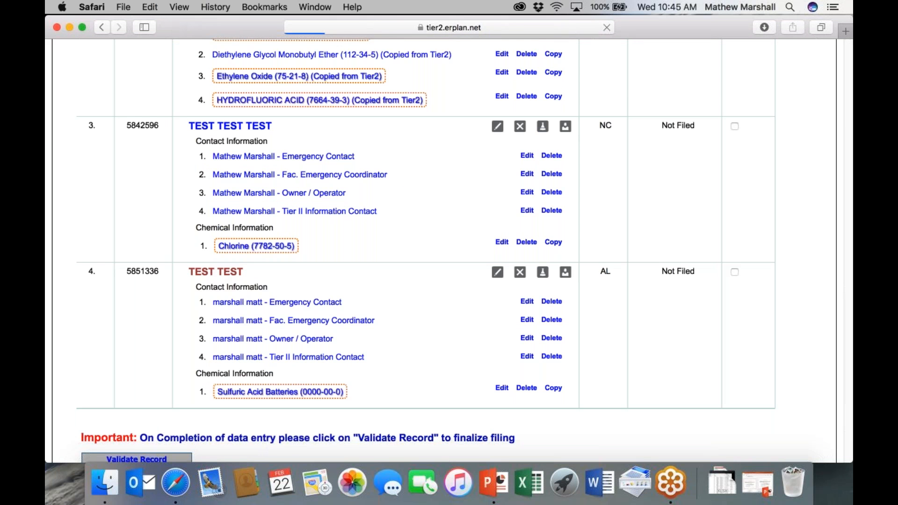
scroll(315, 280, "down", 10)
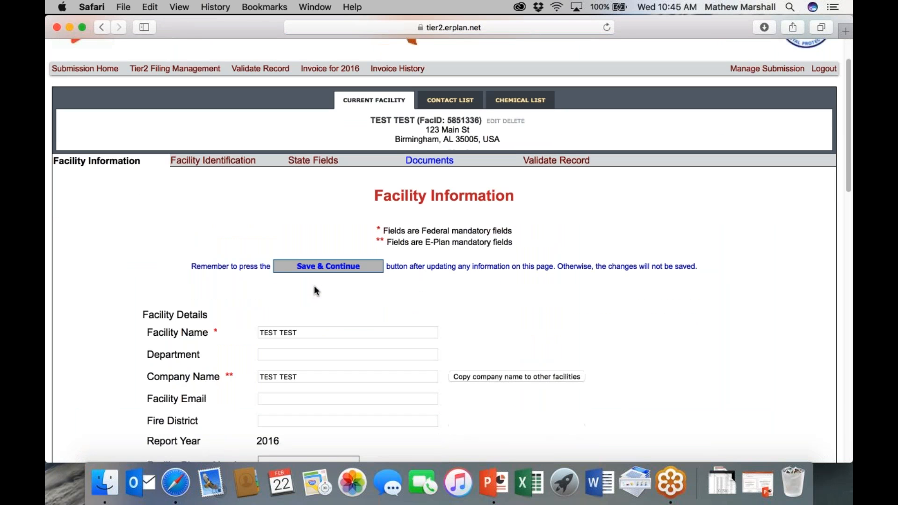
scroll(313, 286, "down", 15)
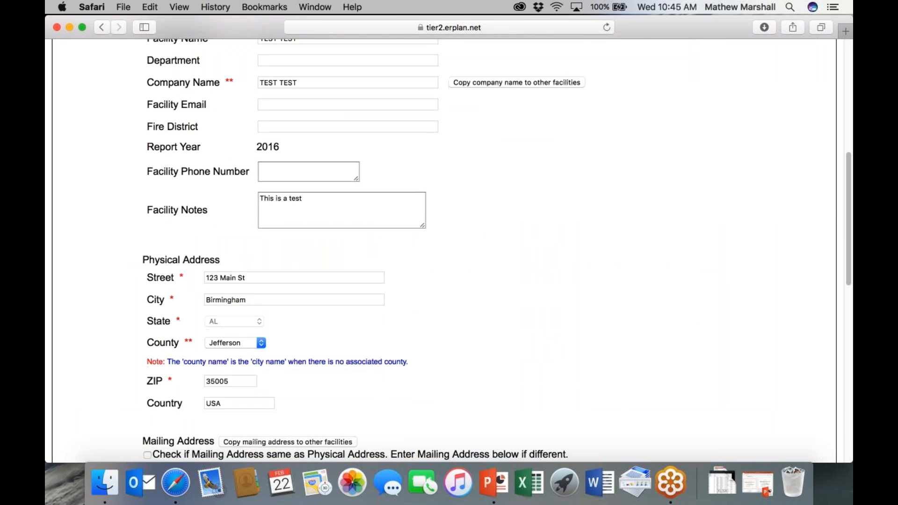
scroll(449, 252, "down", 7)
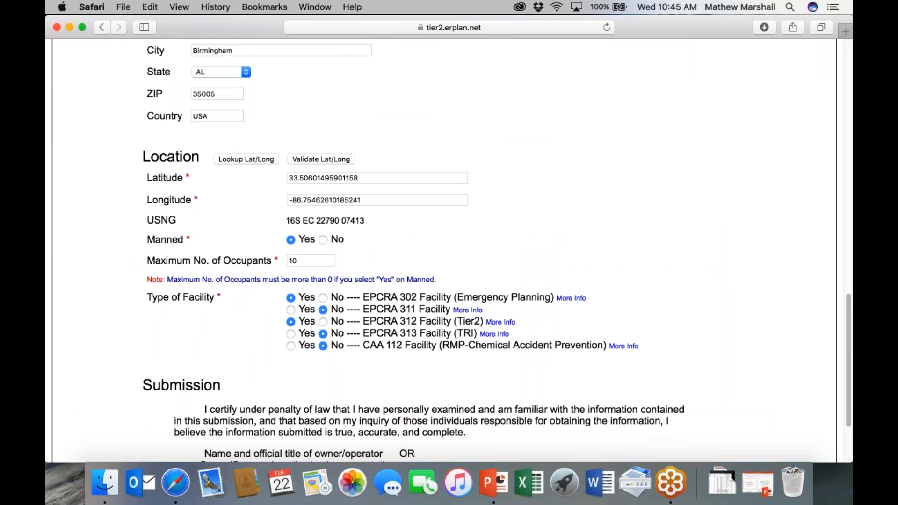
scroll(527, 121, "up", 20)
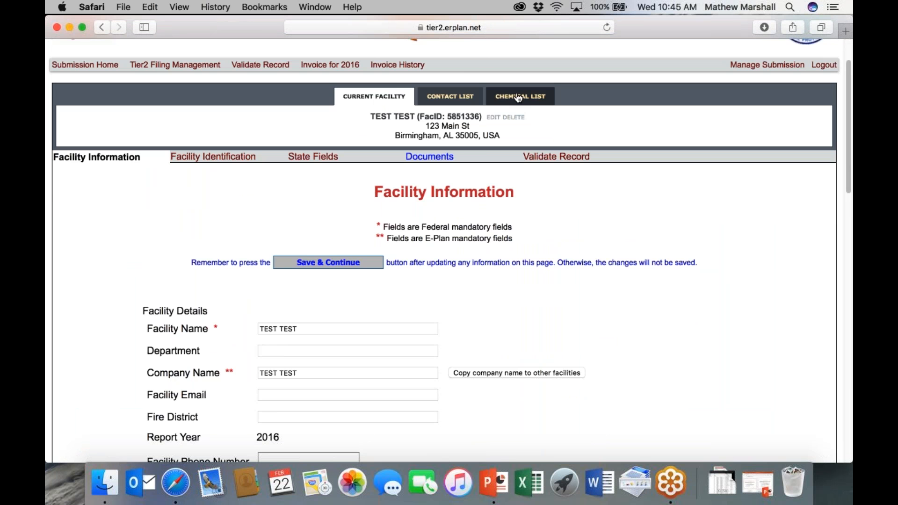
Step: From the chemical list, edit Sulfuric Acid Batteries and review its hazards, health effects and quantities
left_click(519, 98)
left_click(657, 190)
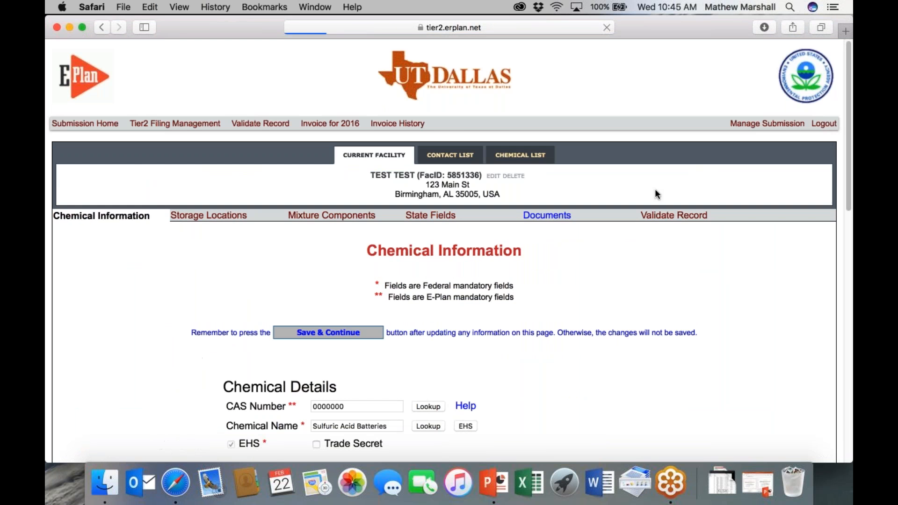
scroll(513, 242, "down", 2)
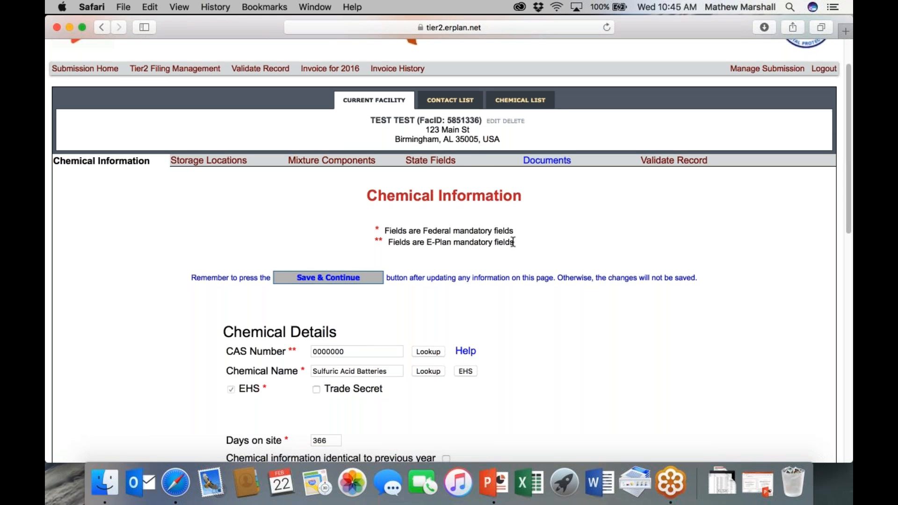
scroll(513, 241, "down", 3)
scroll(515, 249, "down", 2)
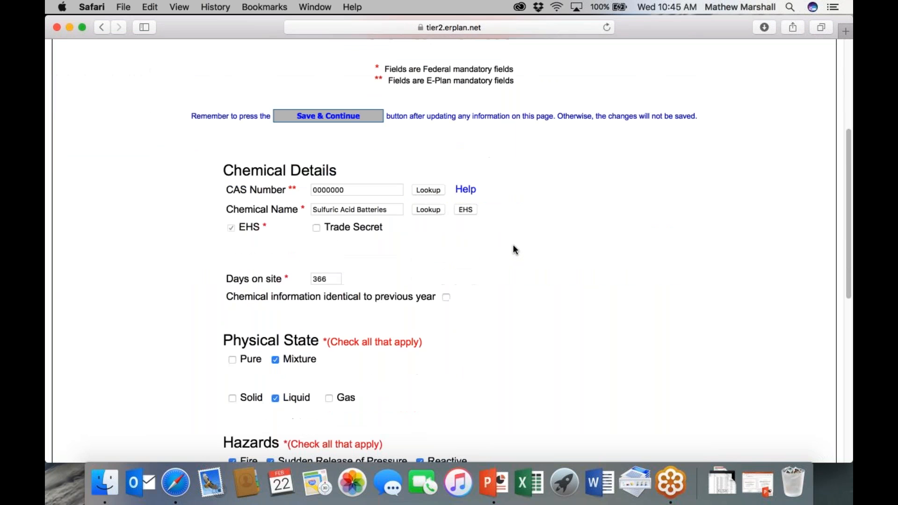
scroll(512, 249, "down", 2)
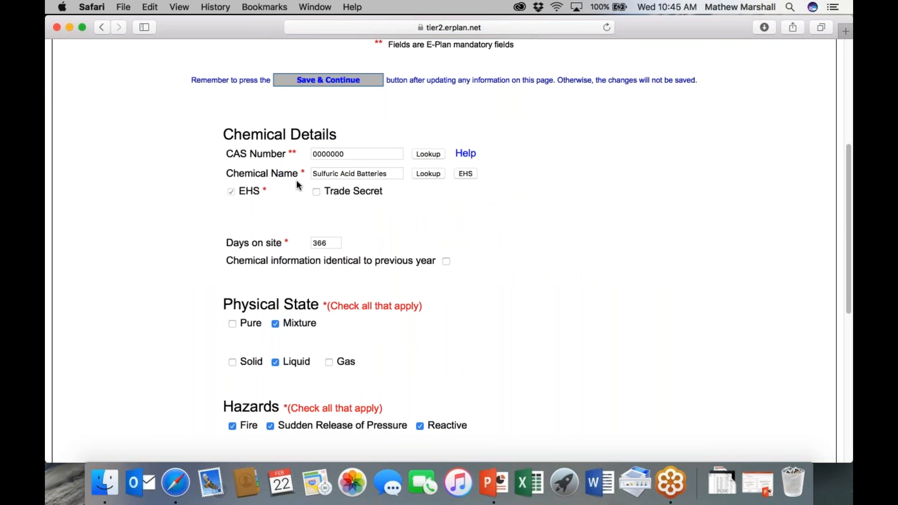
scroll(384, 175, "down", 2)
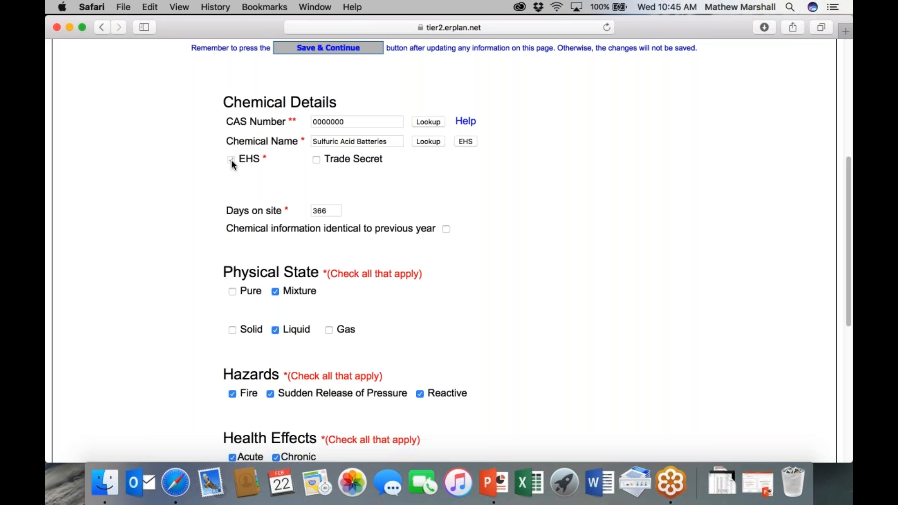
scroll(534, 202, "down", 3)
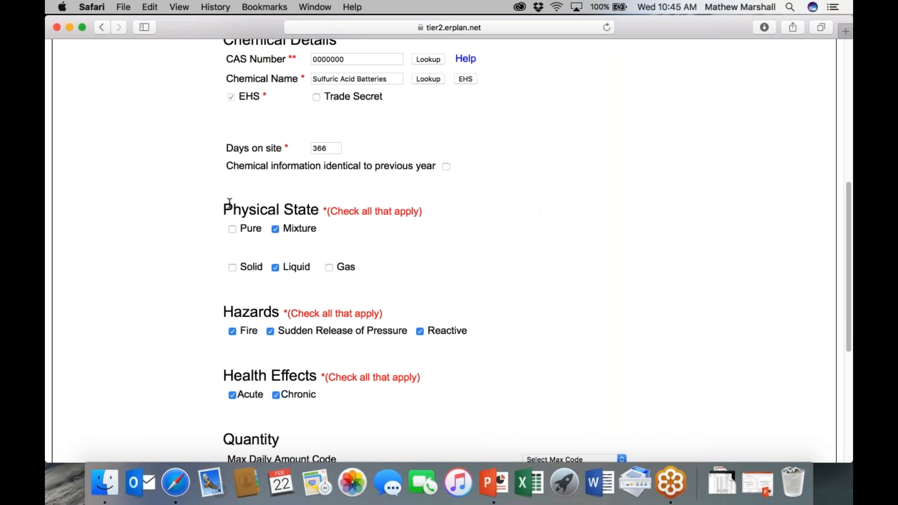
scroll(230, 204, "down", 6)
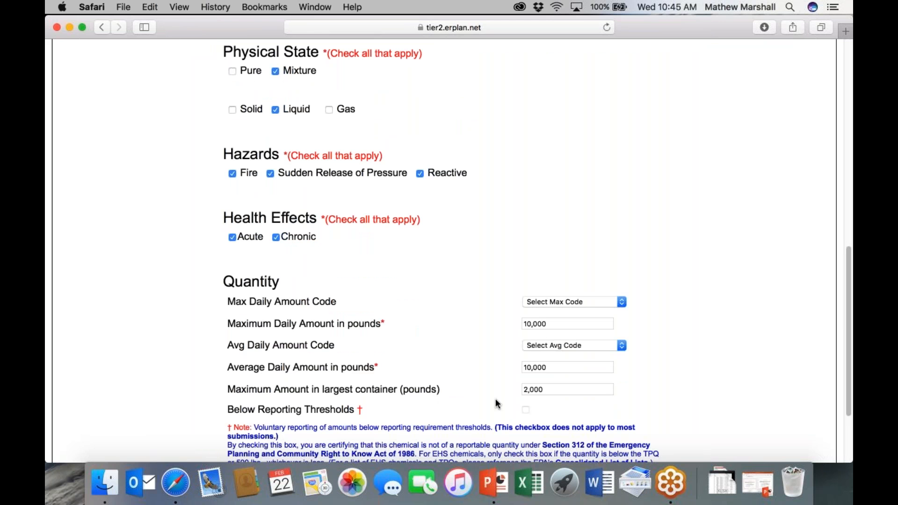
scroll(534, 391, "down", 3)
scroll(352, 438, "down", 2)
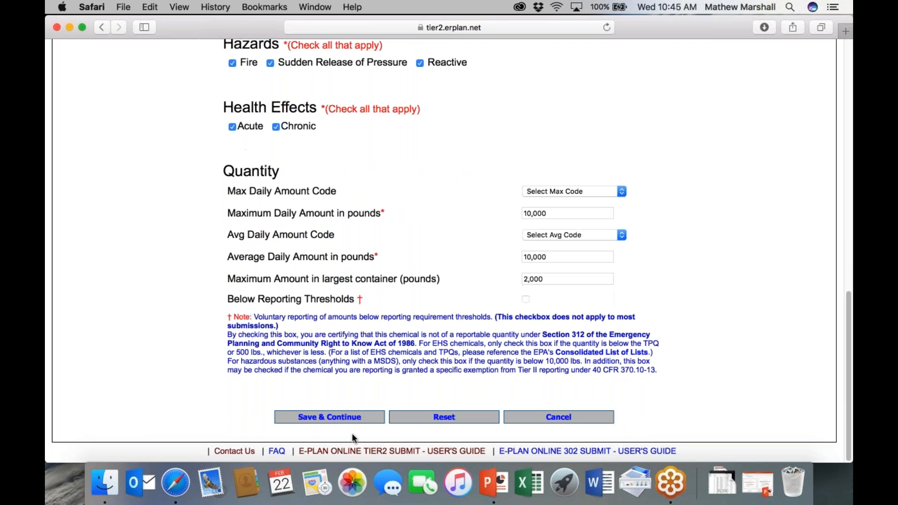
Step: Save the chemical details, then edit and update the Forklifts storage location (2,000 pounds)
left_click(340, 418)
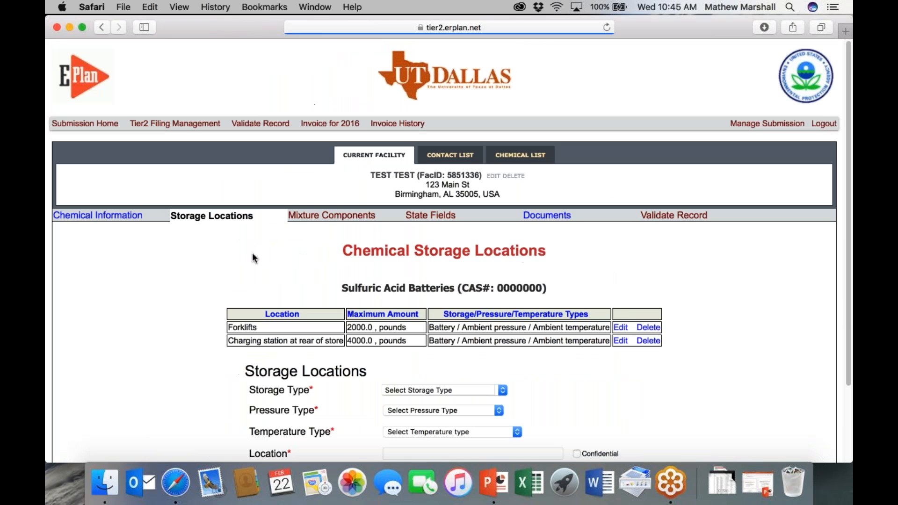
scroll(258, 271, "down", 2)
scroll(258, 270, "down", 2)
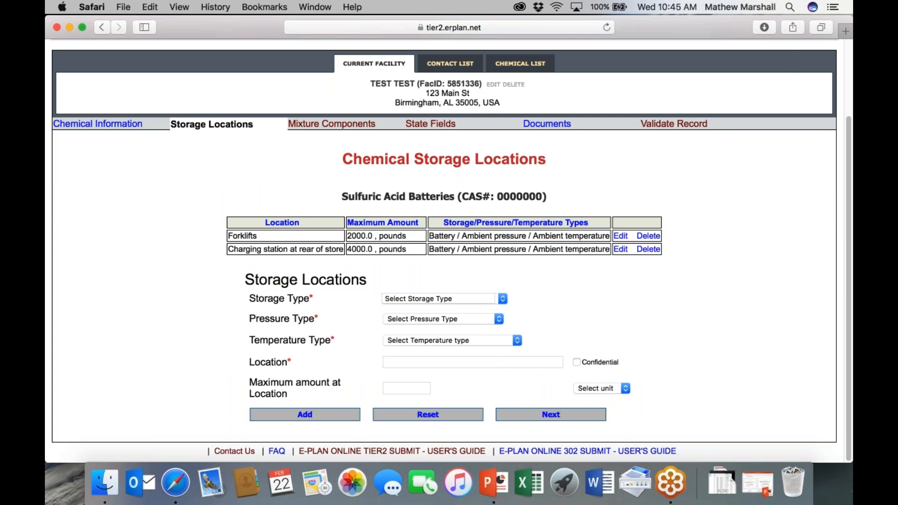
left_click(621, 236)
scroll(543, 278, "down", 5)
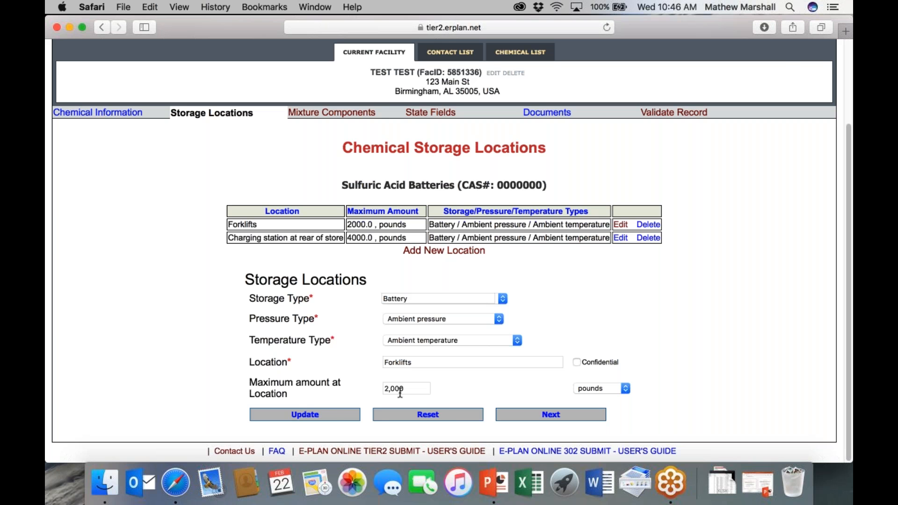
left_click(329, 415)
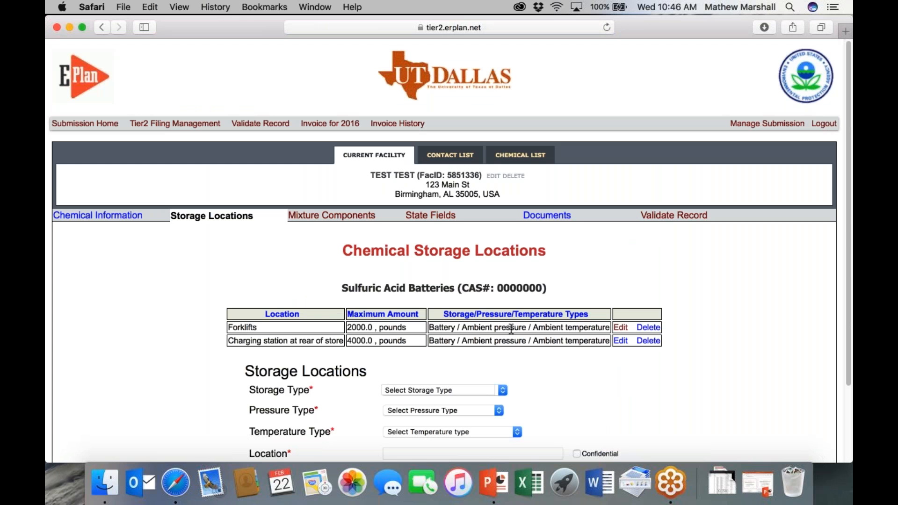
Step: Load the rear-of-store charging station location (4,000 pounds) for editing
left_click(622, 340)
scroll(440, 369, "down", 5)
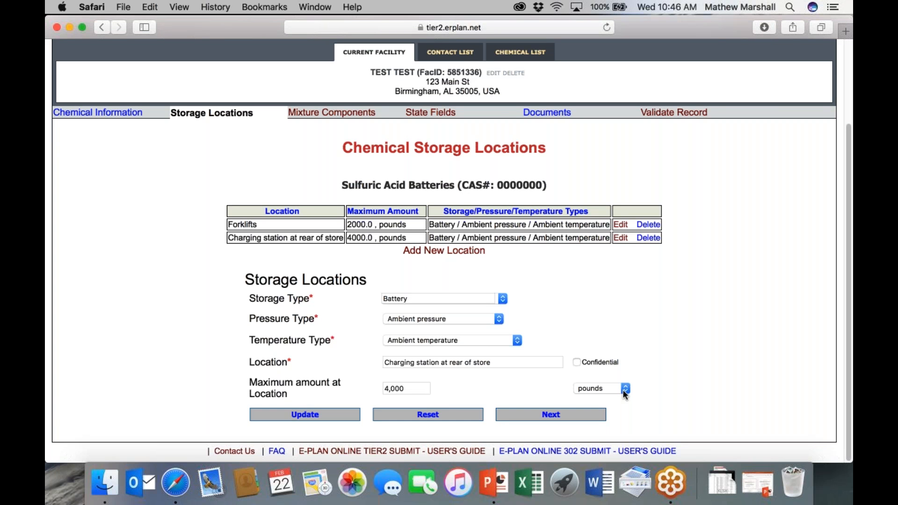
scroll(467, 281, "up", 1)
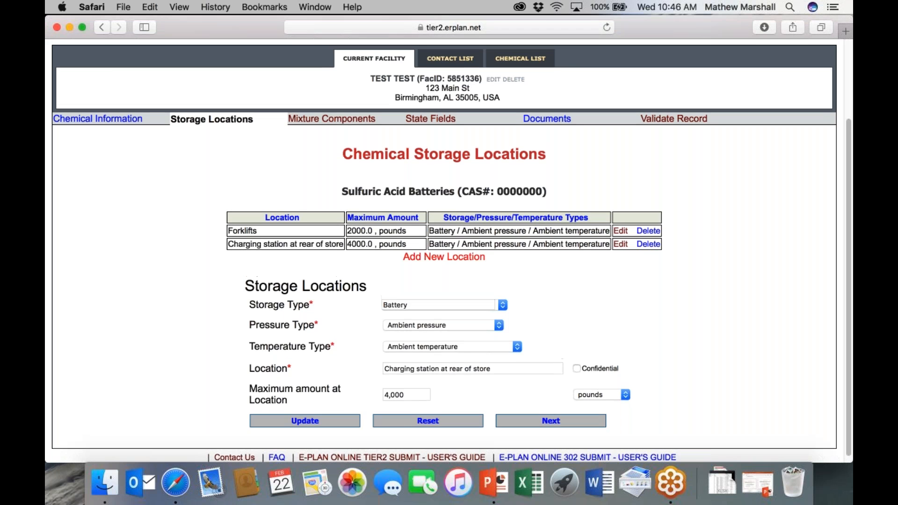
Step: Review the Sulfuric Acid 90% and Lead 10% mixture components, then continue to State Applicable Fields
left_click(337, 120)
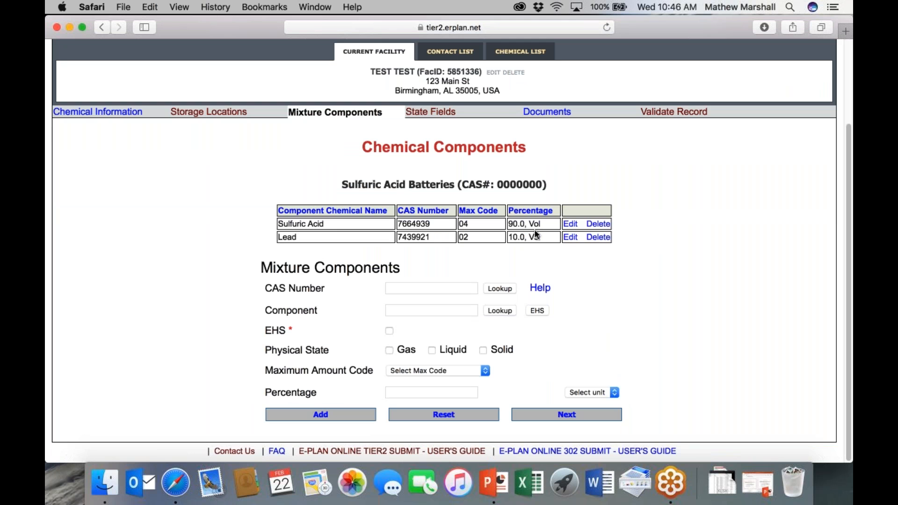
left_click(570, 225)
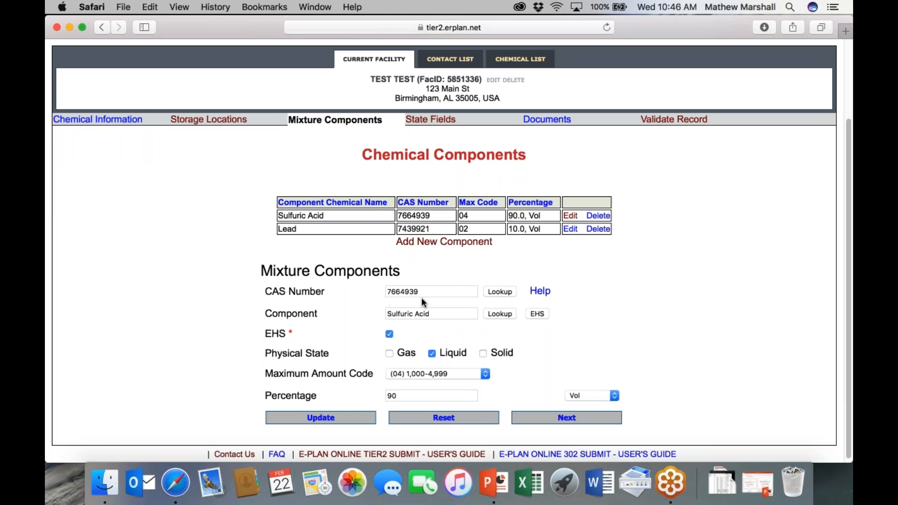
scroll(510, 322, "down", 1)
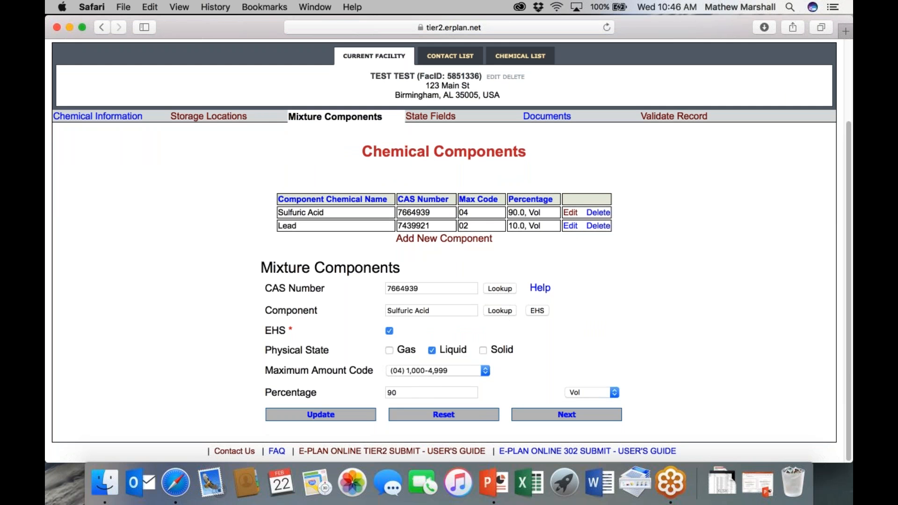
left_click(570, 225)
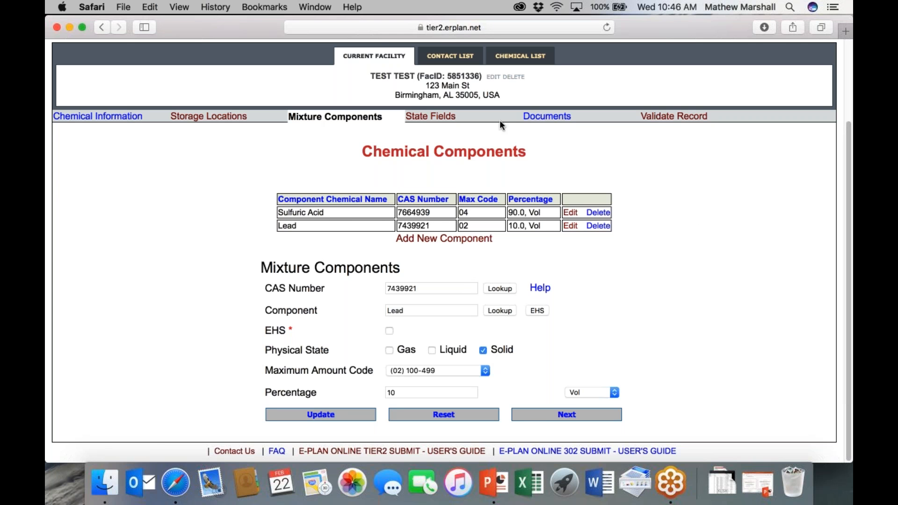
left_click(530, 414)
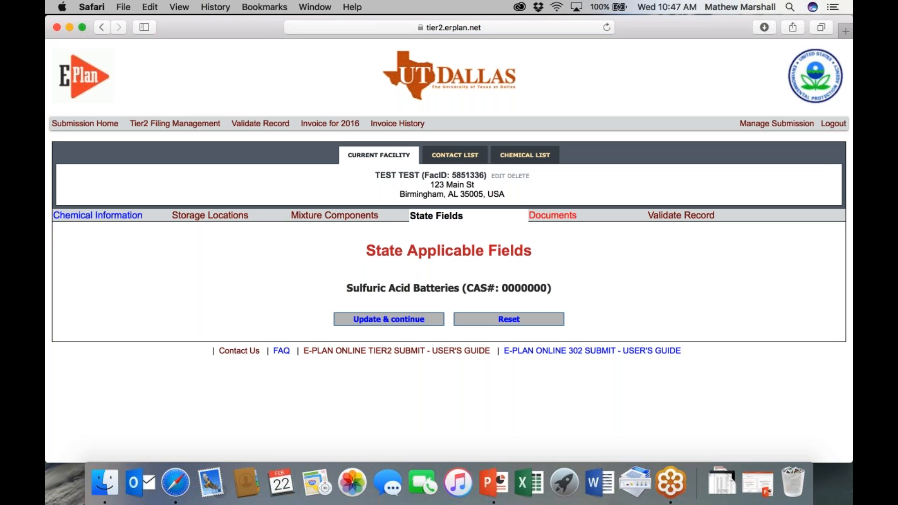
Step: Validate the record from the Documents tab and review the Submission Report's errors and warnings
left_click(553, 216)
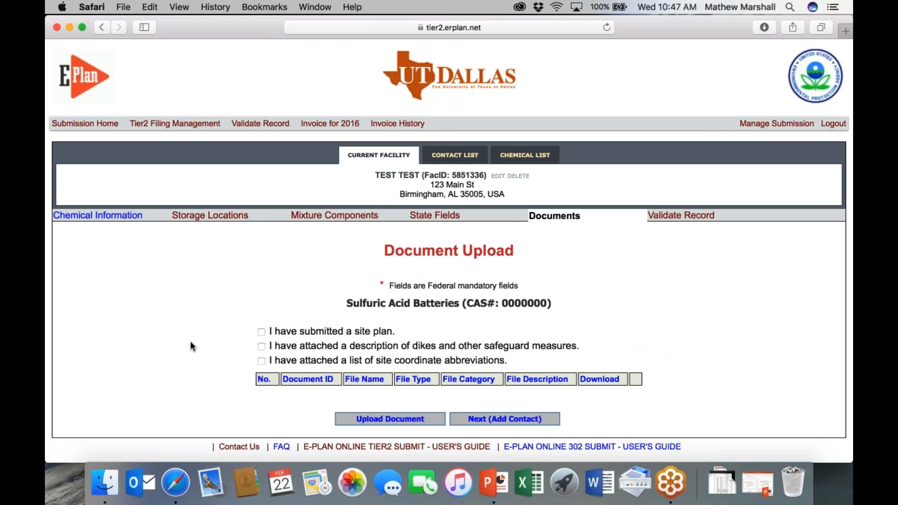
left_click(688, 216)
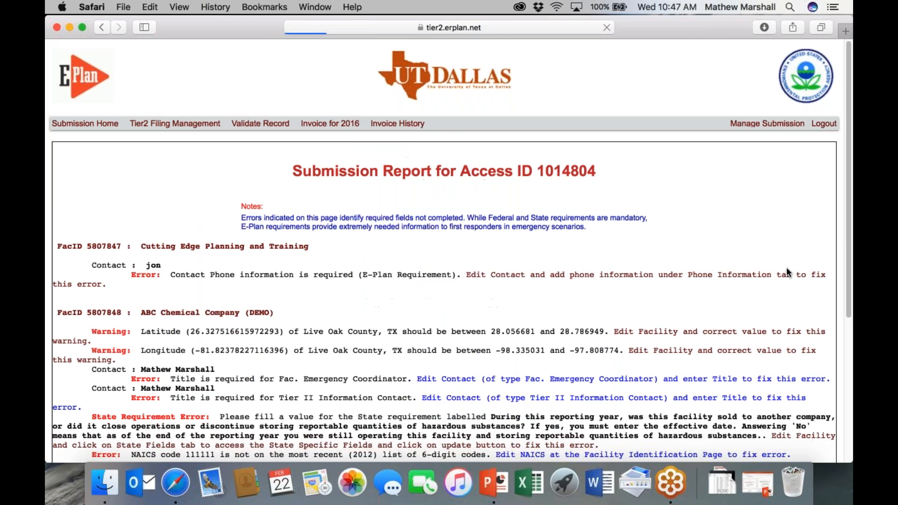
scroll(787, 272, "down", 3)
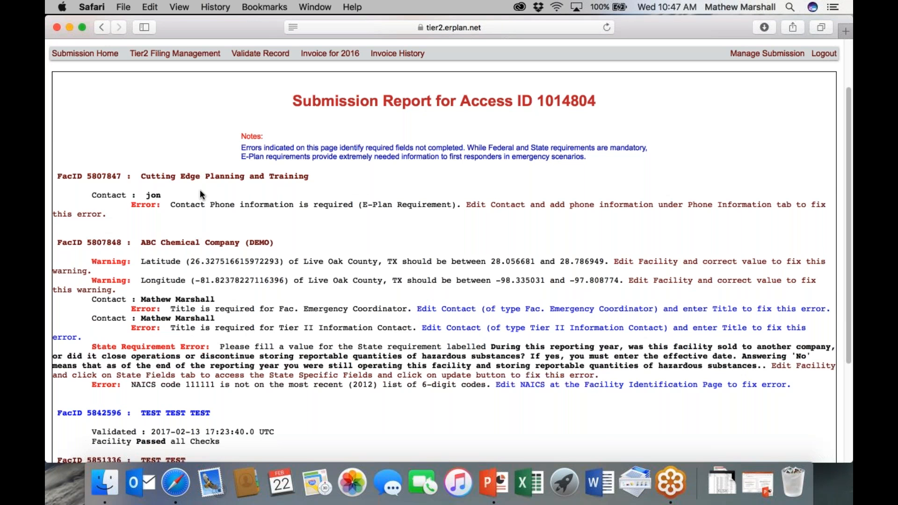
scroll(201, 197, "down", 3)
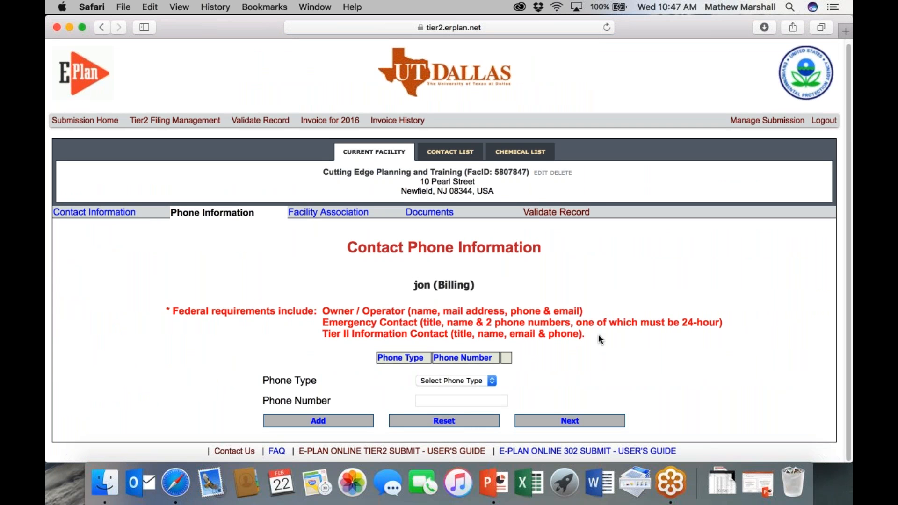
Step: Choose Mobile - Cell as the billing contact's phone type and enter the phone number
left_click(428, 382)
left_click(434, 395)
left_click(437, 382)
left_click(436, 392)
left_click(430, 399)
type("12345")
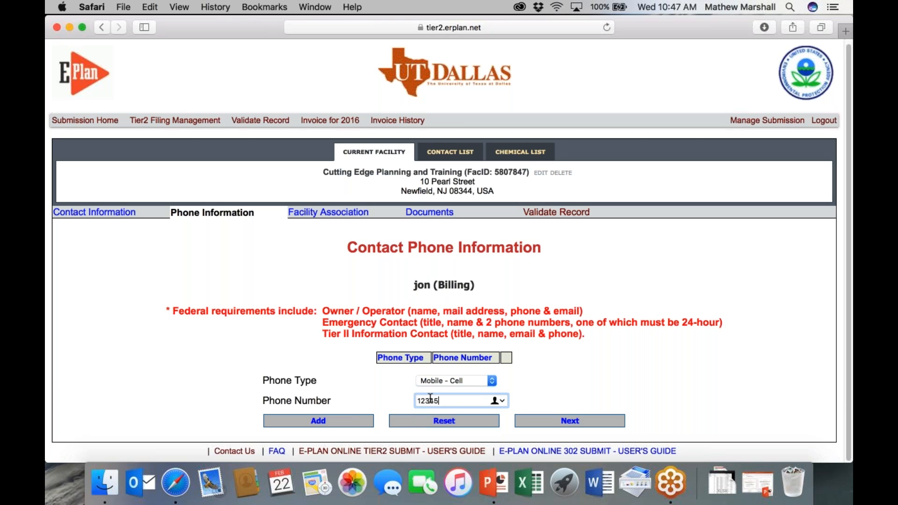
type("67890")
Step: Add the mobile number to the billing contact and review the Submission Report
left_click(305, 420)
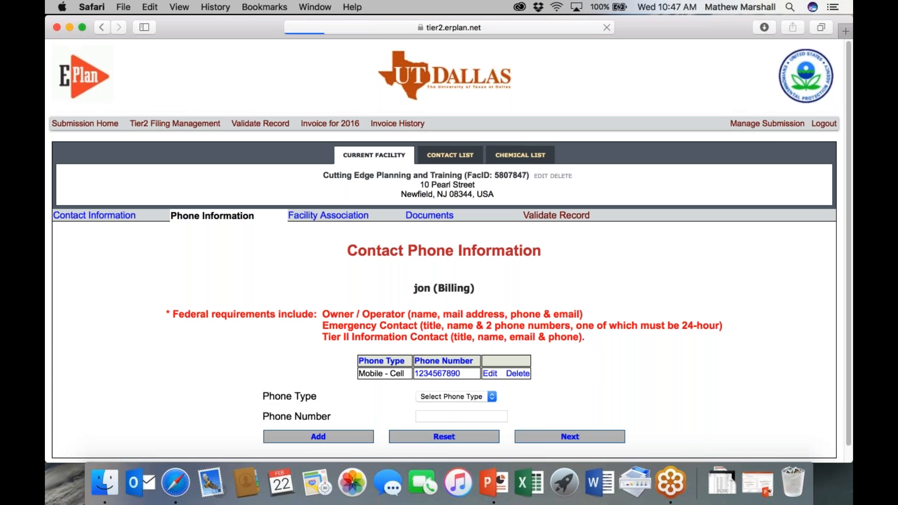
left_click(546, 437)
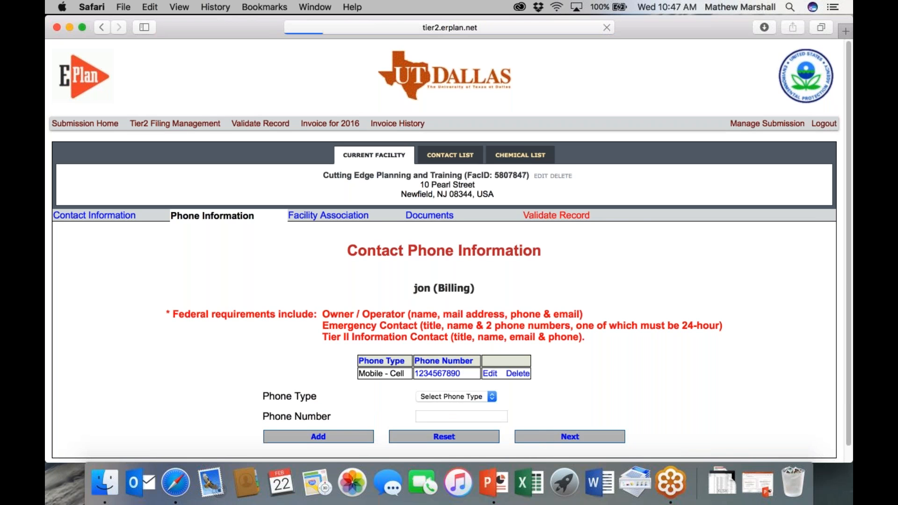
scroll(239, 235, "down", 5)
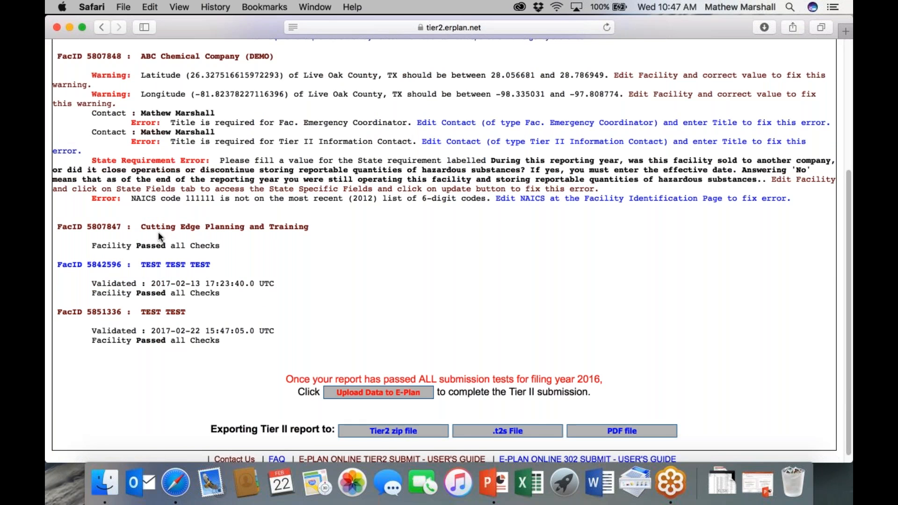
Step: Open Upload Data to E-Plan and review the facility table, pointing out the TEST TEST row
left_click(377, 393)
scroll(456, 374, "down", 3)
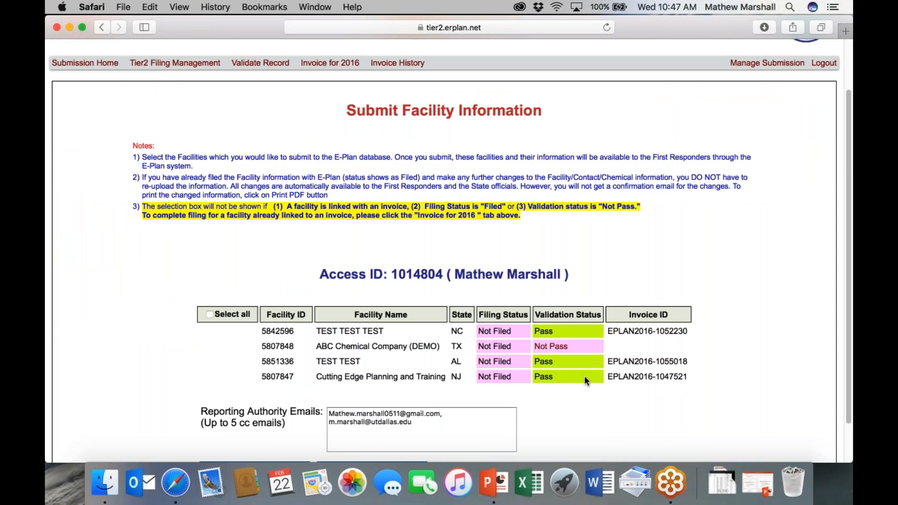
scroll(589, 381, "down", 2)
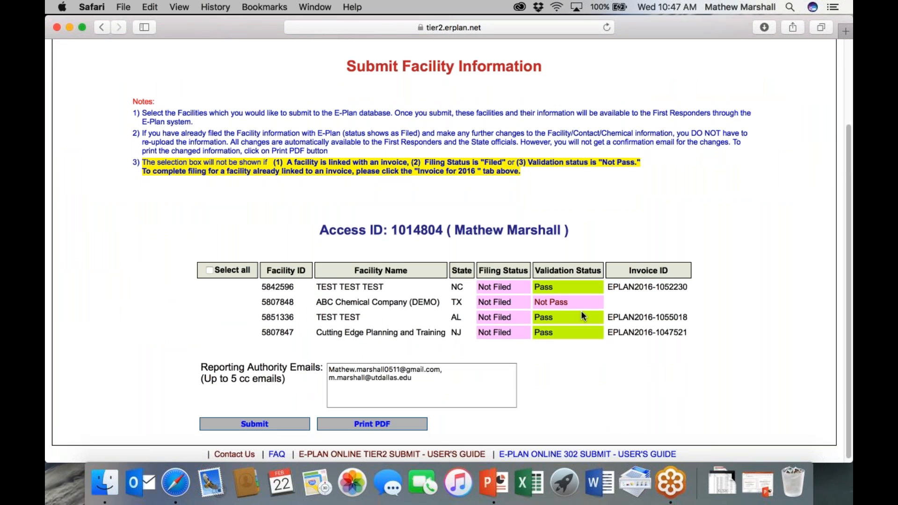
left_click_drag(209, 331, 298, 318)
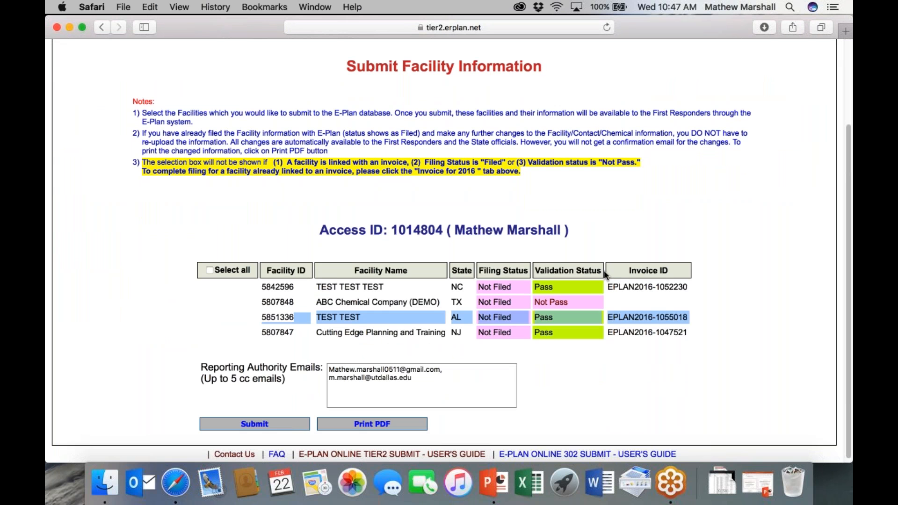
left_click(697, 292)
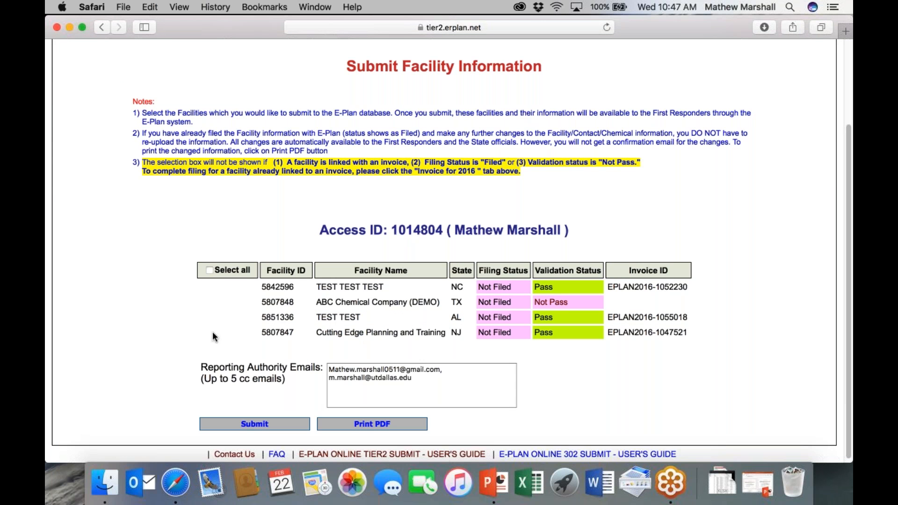
Step: Return to the top of the Submit Facility Information page and open the 2016 invoices
scroll(206, 353, "down", 1)
scroll(205, 348, "up", 5)
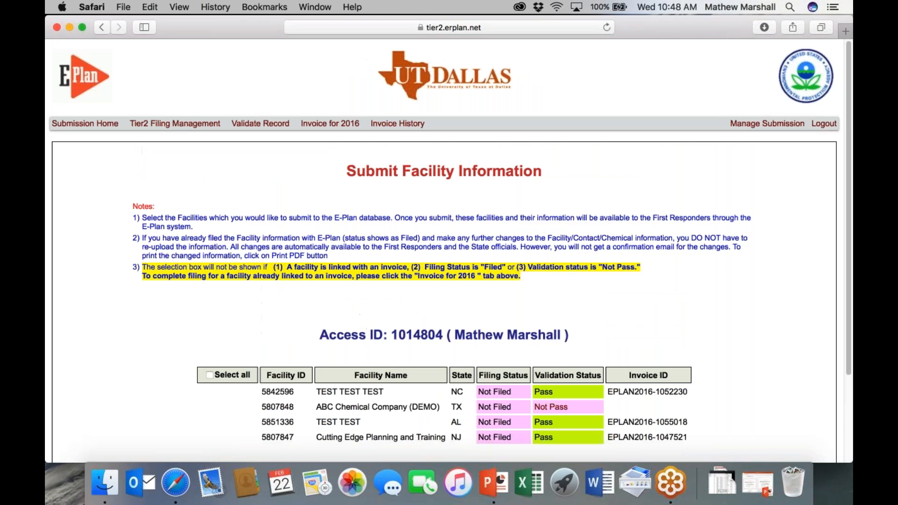
left_click(342, 123)
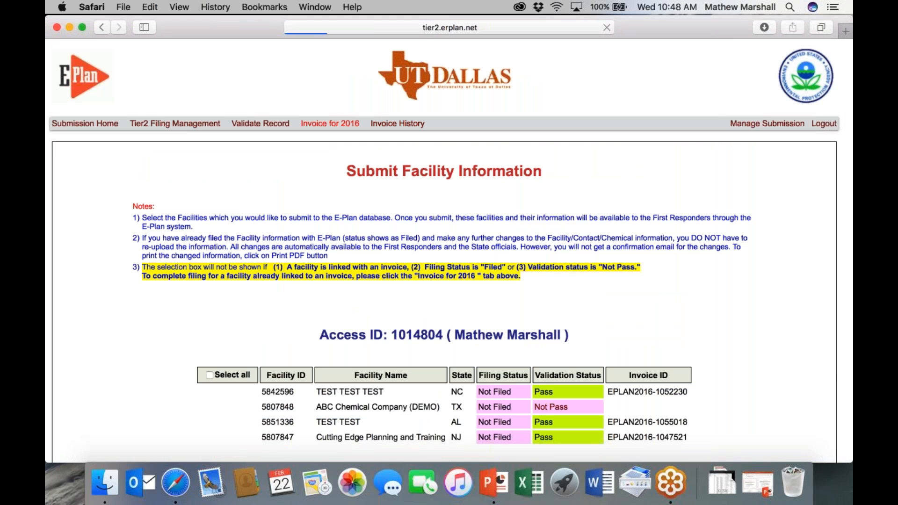
Step: Review the unpaid $25.00 invoices for TEST TEST and Cutting Edge, then return to Tier2 Filing Management
scroll(352, 168, "down", 1)
scroll(337, 319, "down", 5)
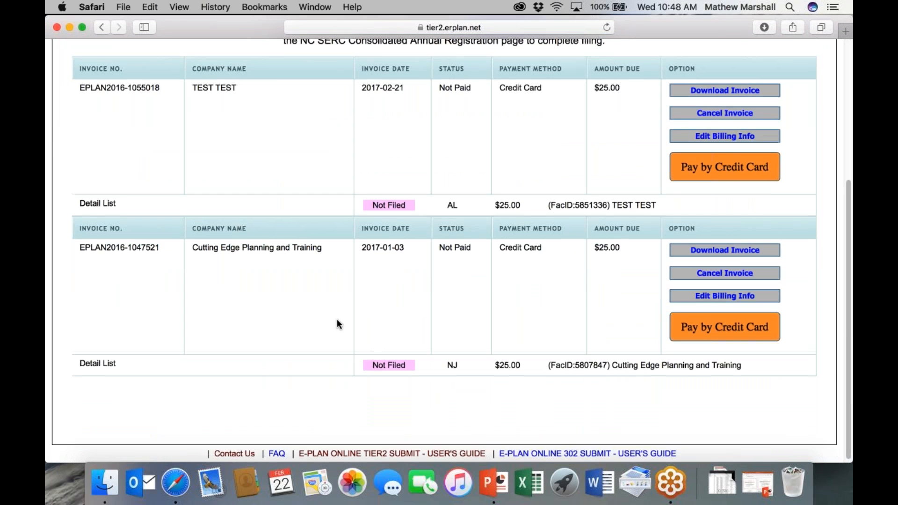
scroll(326, 182, "up", 2)
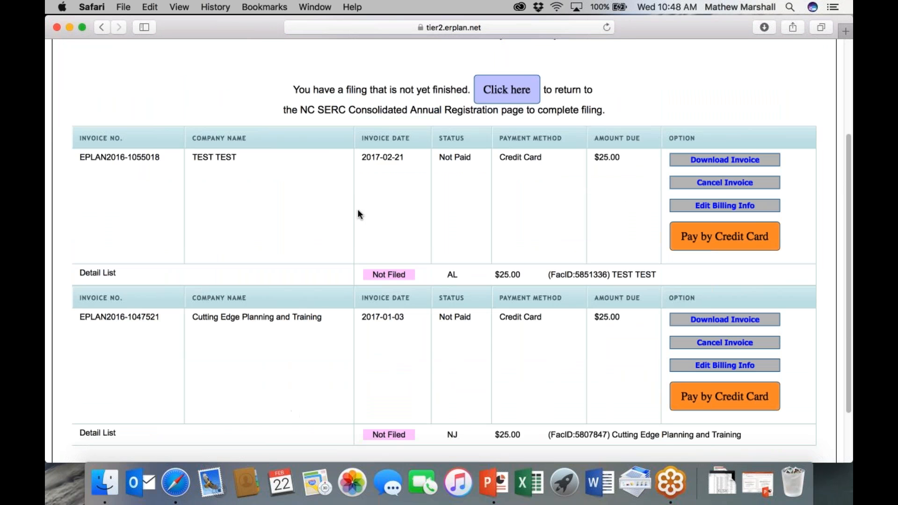
scroll(357, 208, "up", 2)
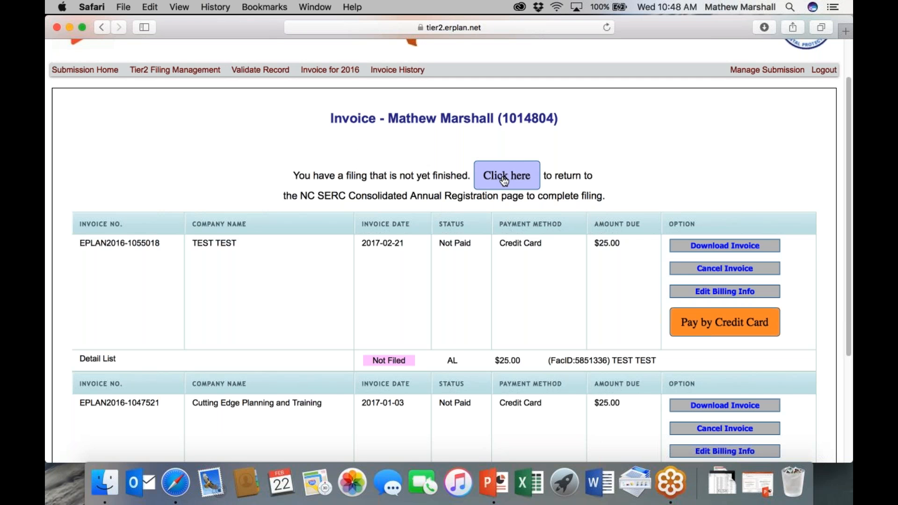
scroll(449, 262, "down", 5)
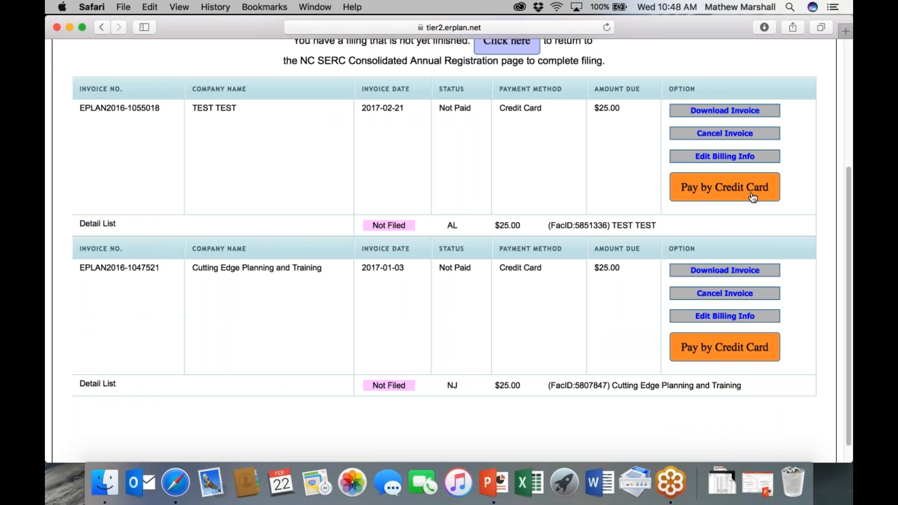
scroll(512, 305, "up", 2)
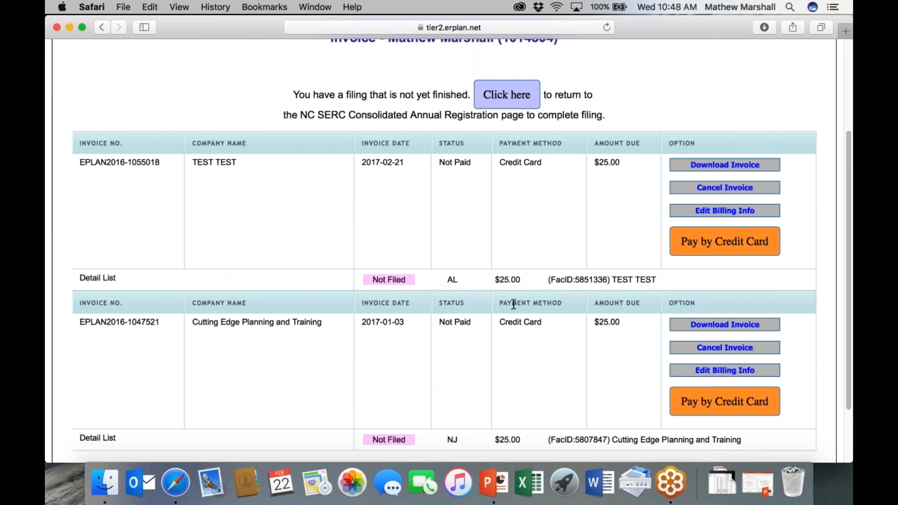
scroll(513, 305, "up", 5)
left_click(176, 122)
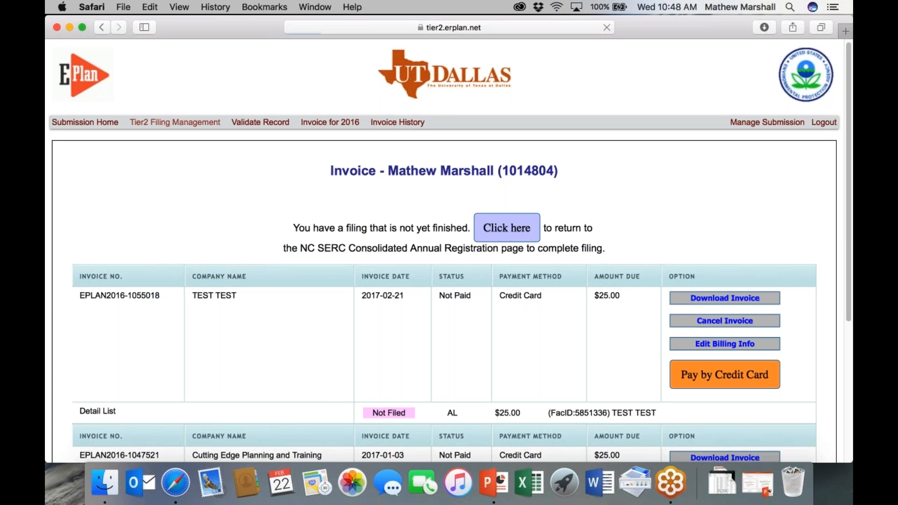
Step: Start a new chemical for the TEST TEST TEST facility and move into the CAS Number field
scroll(662, 230, "down", 10)
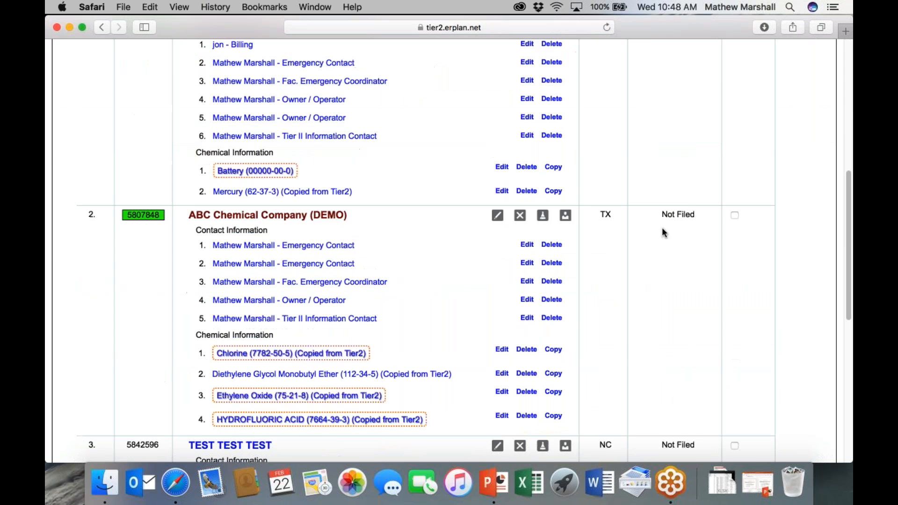
scroll(661, 231, "up", 2)
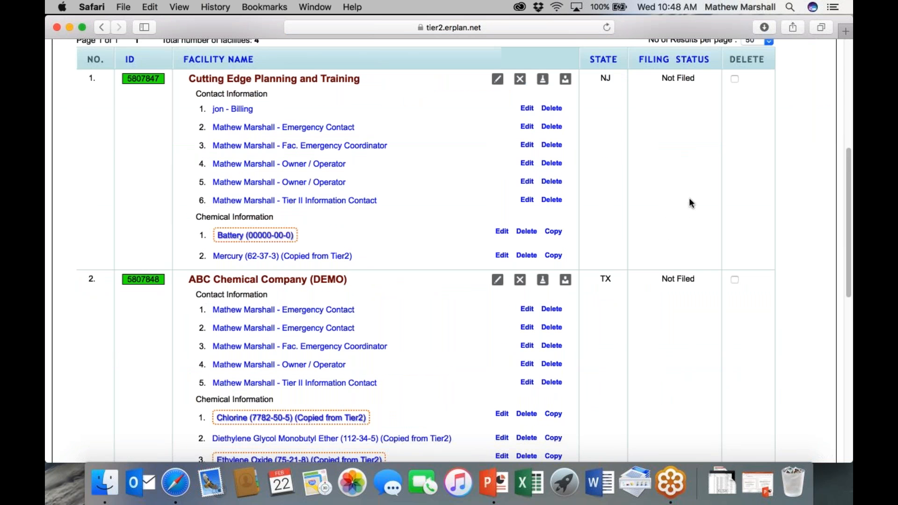
scroll(691, 293, "down", 5)
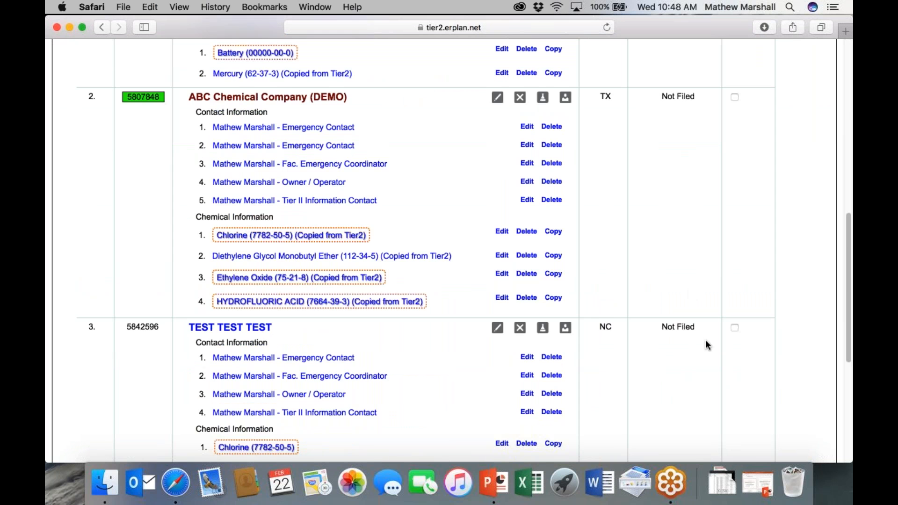
scroll(707, 345, "down", 6)
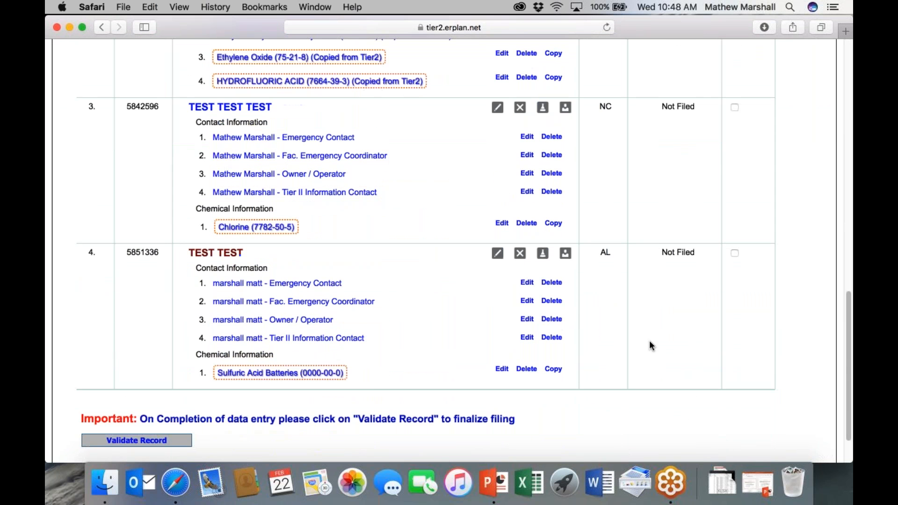
scroll(674, 304, "up", 9)
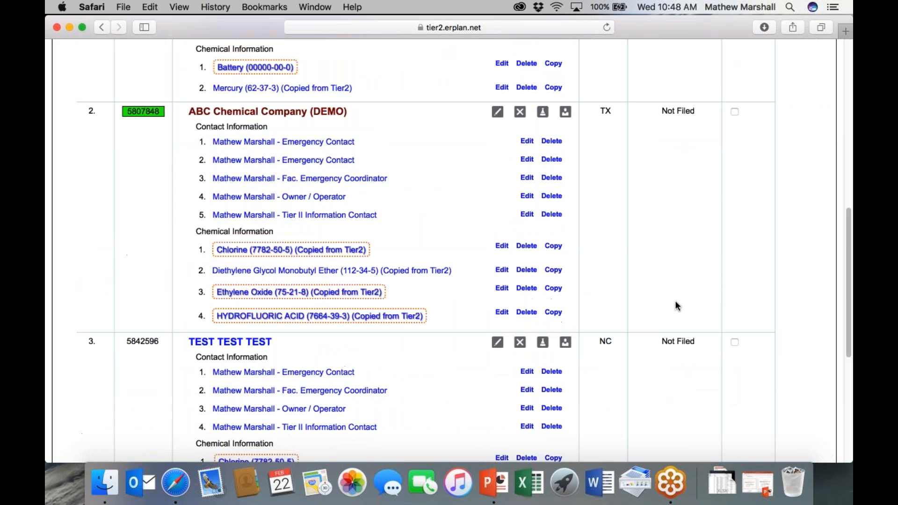
scroll(676, 307, "up", 2)
scroll(677, 306, "down", 7)
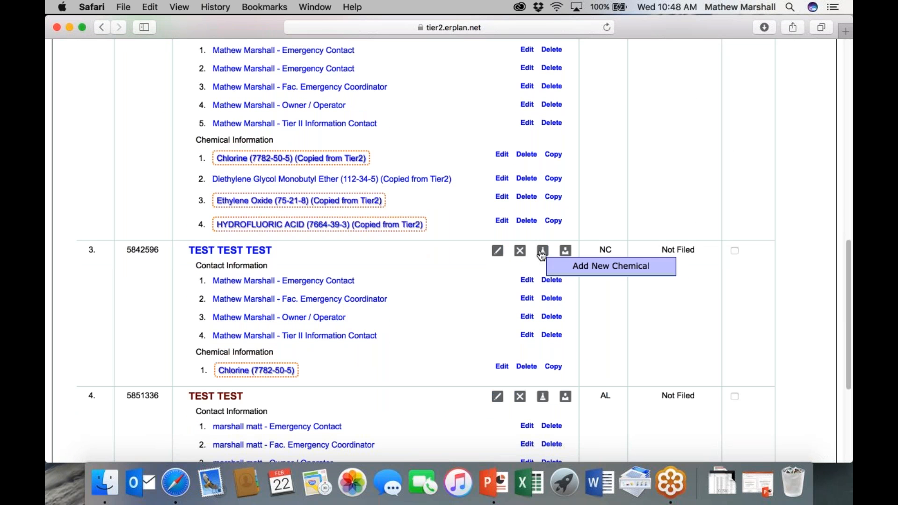
left_click(541, 253)
scroll(253, 134, "down", 8)
key("Tab")
Step: Open the chemical lookup and browse its list of chemicals
left_click(428, 70)
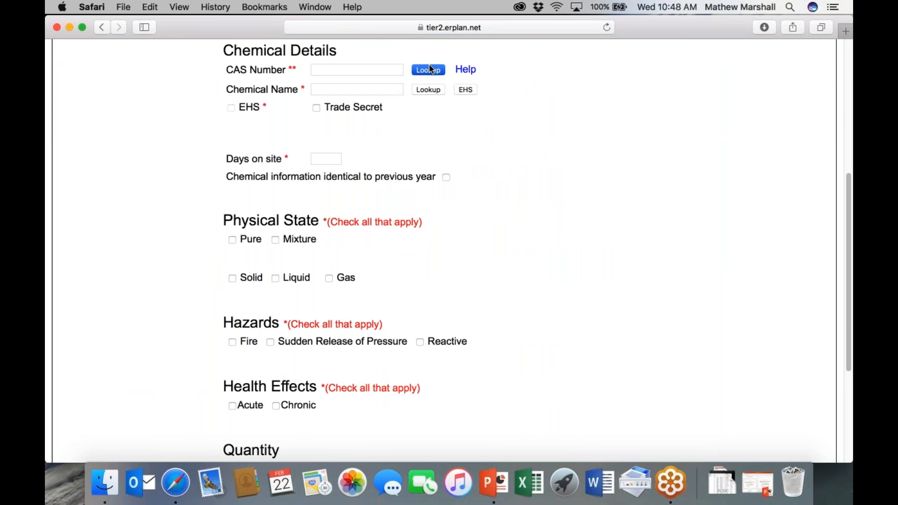
left_click(207, 162)
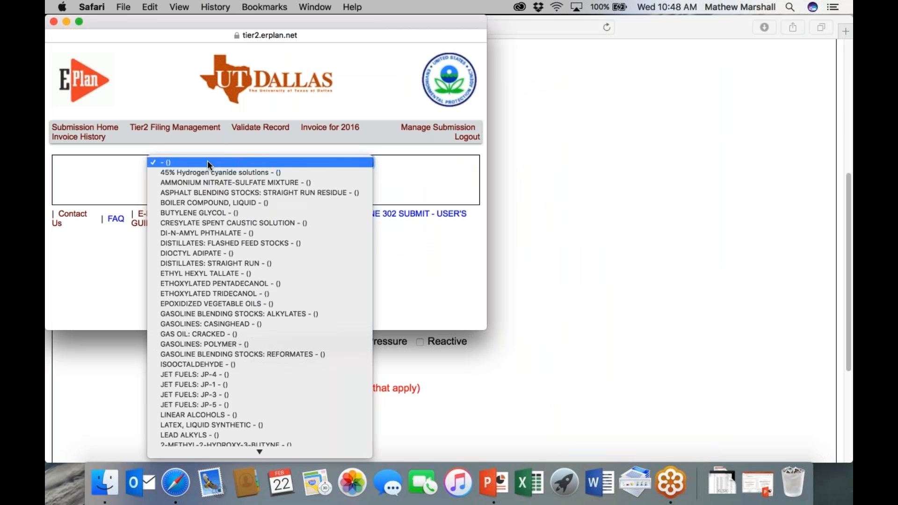
scroll(209, 237, "down", 5)
scroll(209, 241, "down", 15)
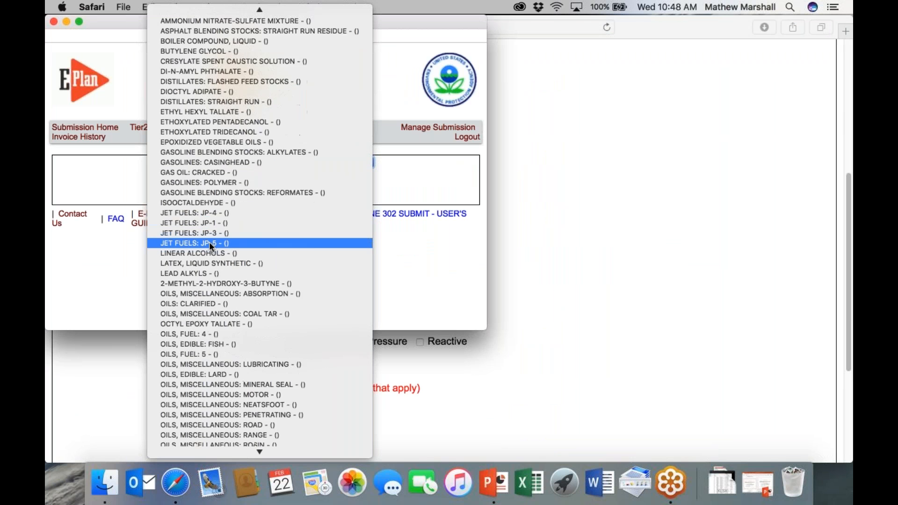
scroll(209, 242, "up", 10)
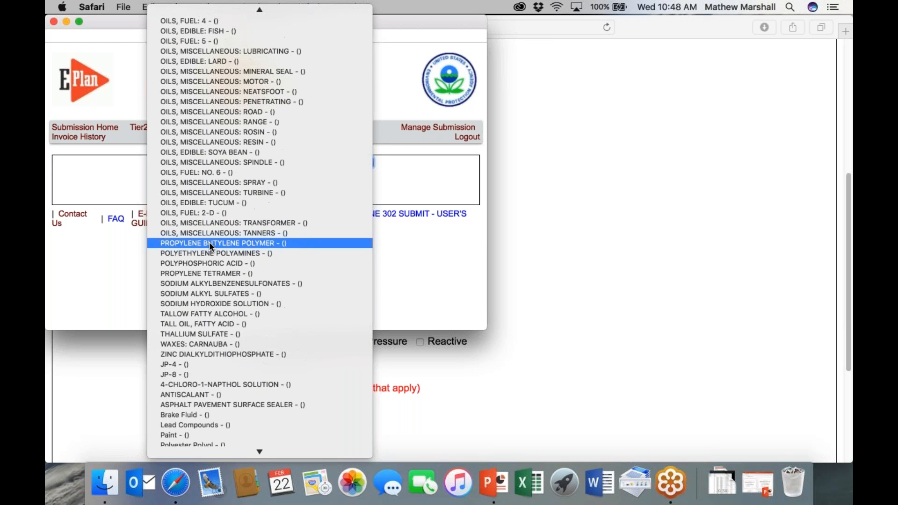
scroll(209, 242, "down", 10)
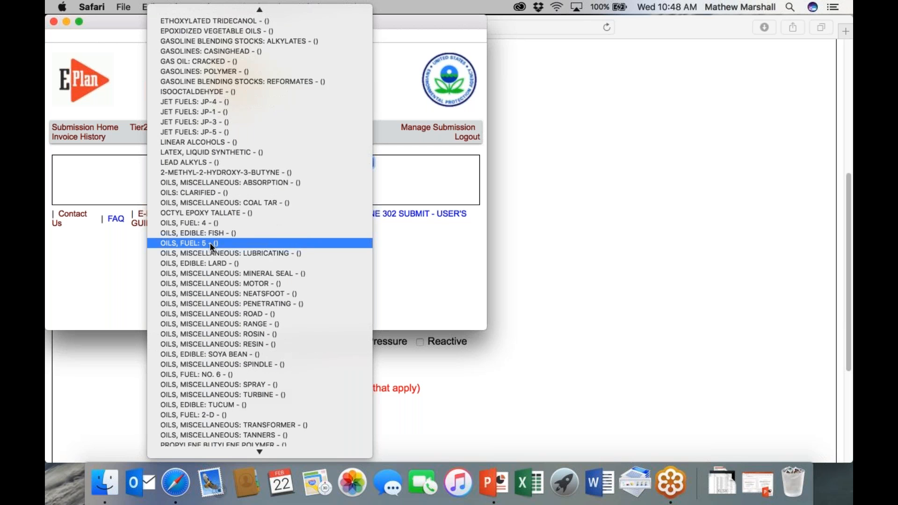
scroll(209, 242, "up", 12)
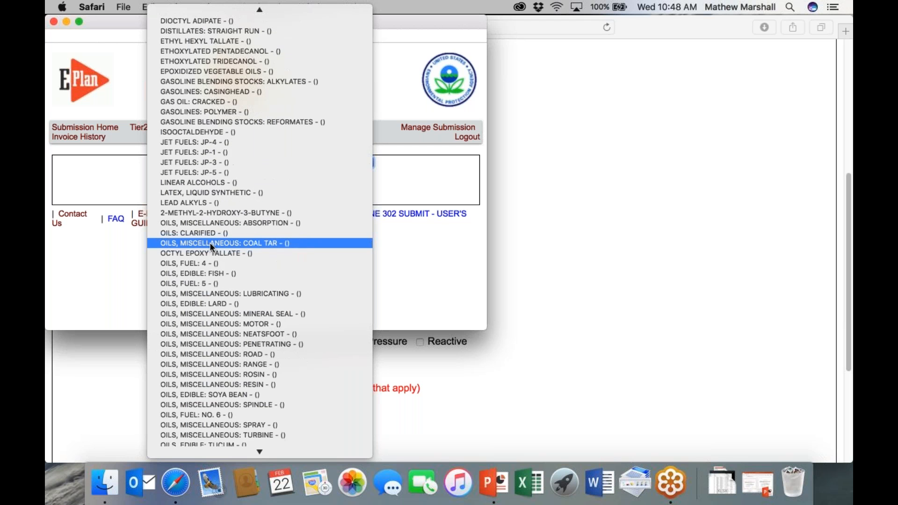
Step: Pick GASOLINE BLENDING STOCKS: ALKYLATES from the list and apply it as the Chemical Name
key("d")
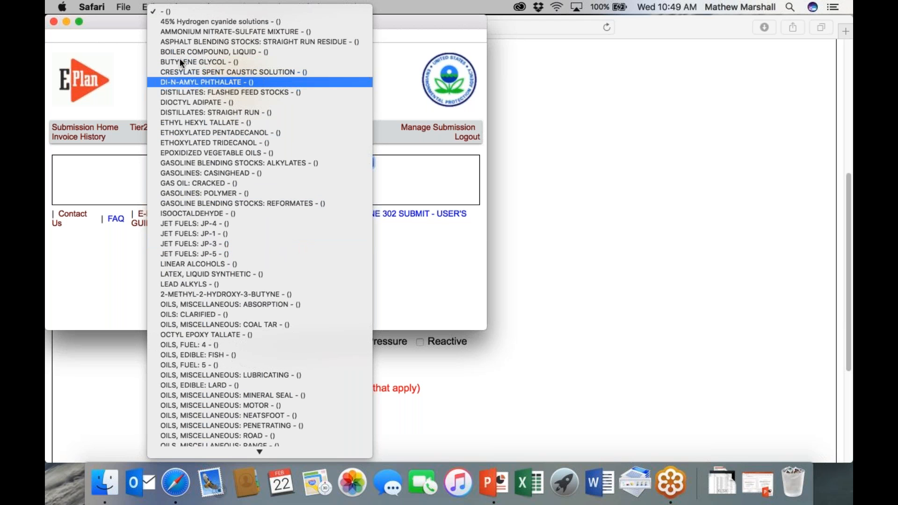
key("d")
scroll(181, 108, "down", 10)
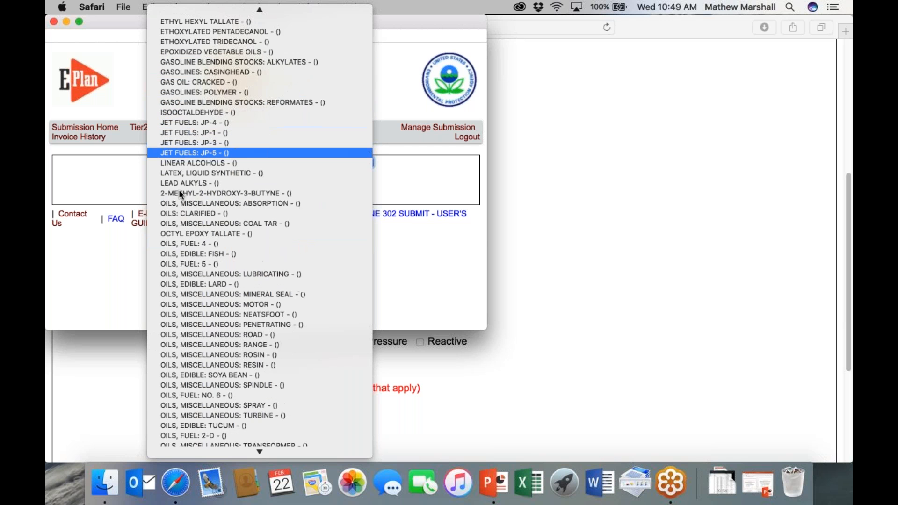
scroll(176, 229, "down", 6)
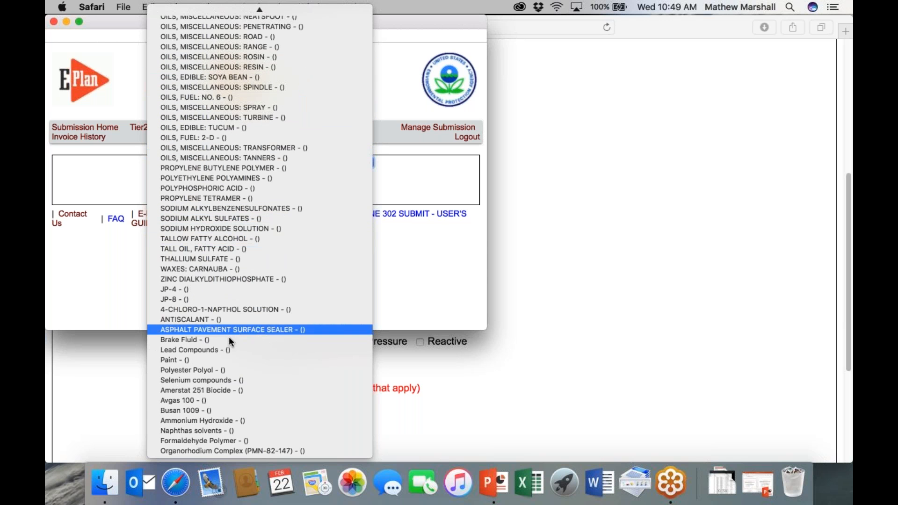
scroll(179, 338, "up", 15)
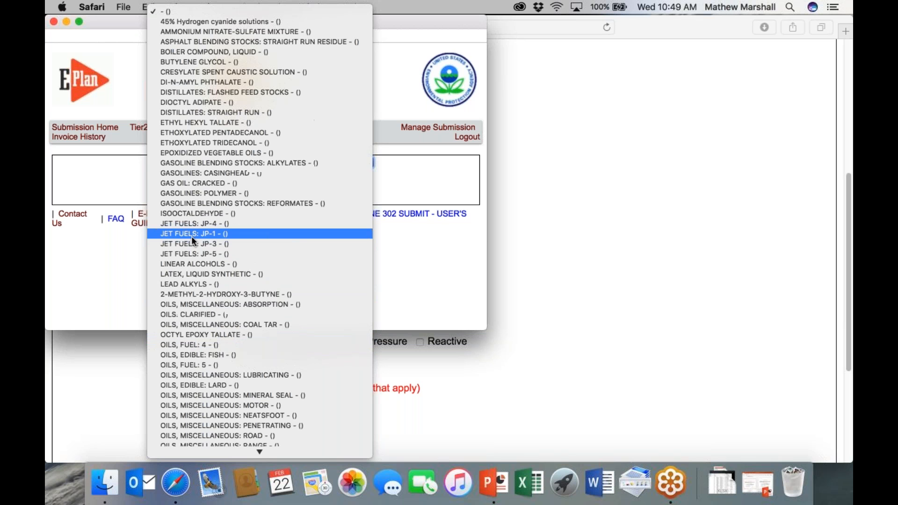
left_click(195, 162)
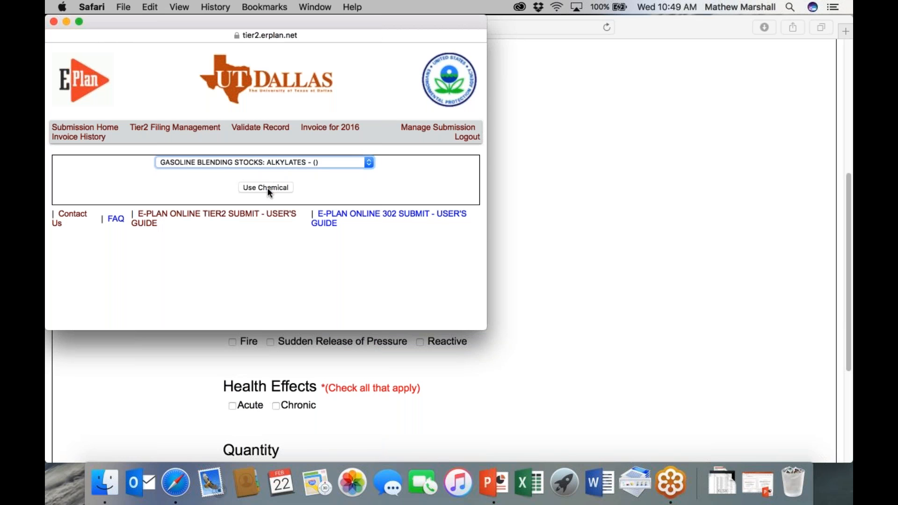
left_click(266, 187)
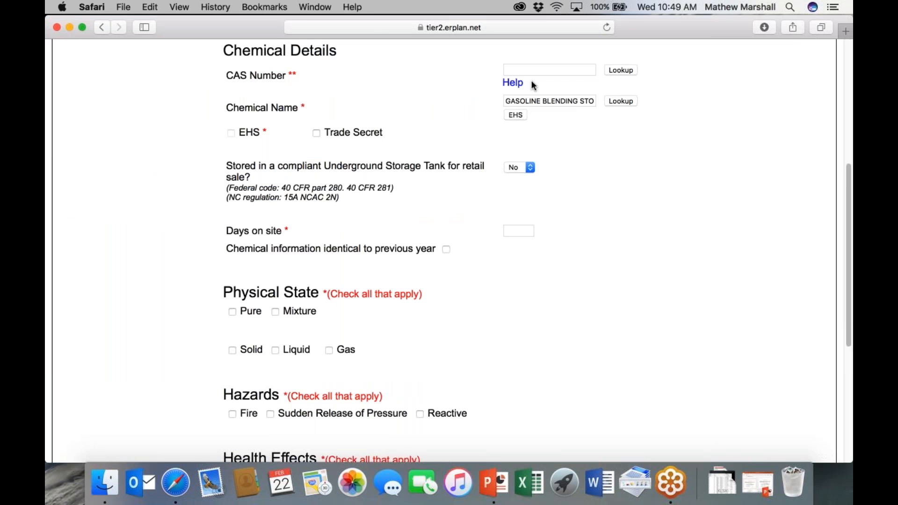
Step: Leave the unfinished Chemical Information form and return to the Invoice for 2016 page
scroll(532, 80, "up", 3)
scroll(444, 239, "down", 1)
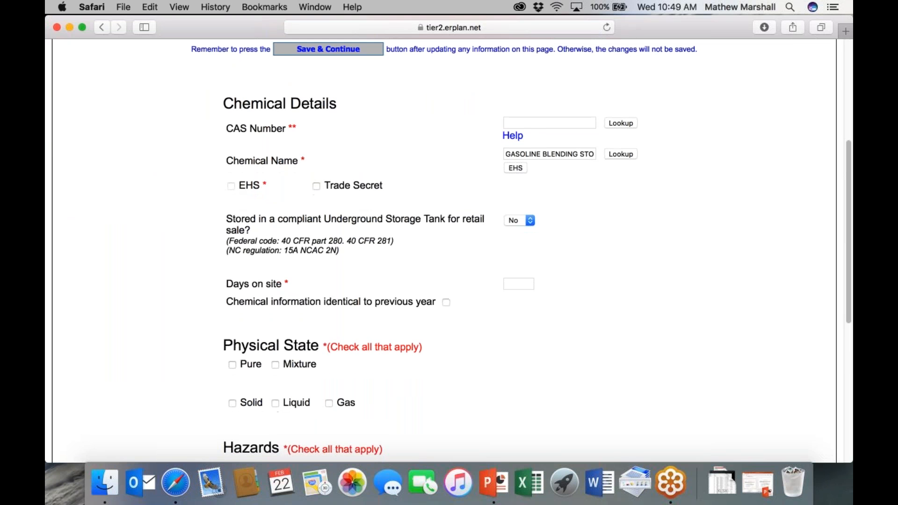
scroll(534, 194, "up", 5)
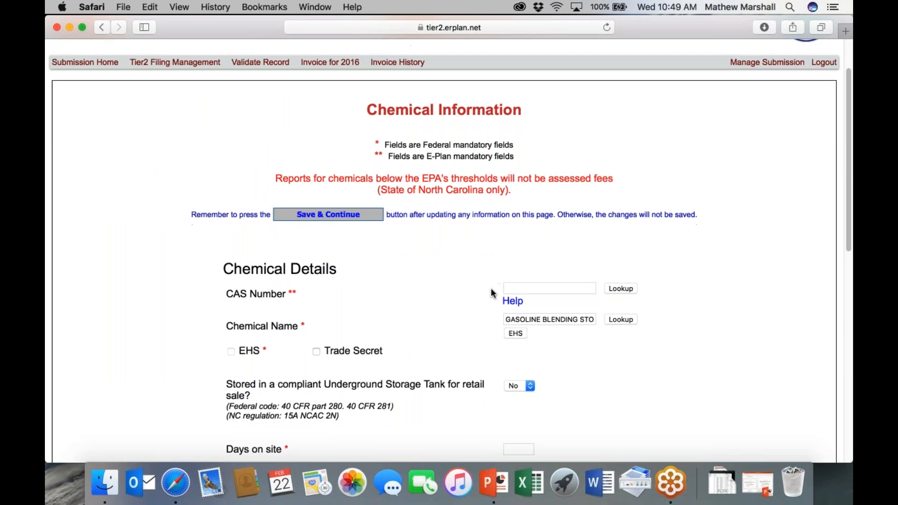
scroll(439, 345, "down", 5)
scroll(442, 344, "up", 5)
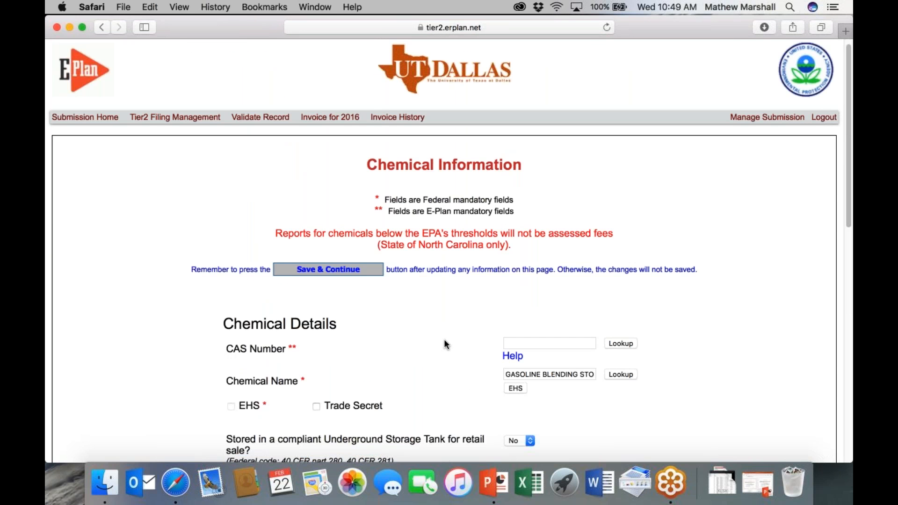
scroll(710, 161, "up", 1)
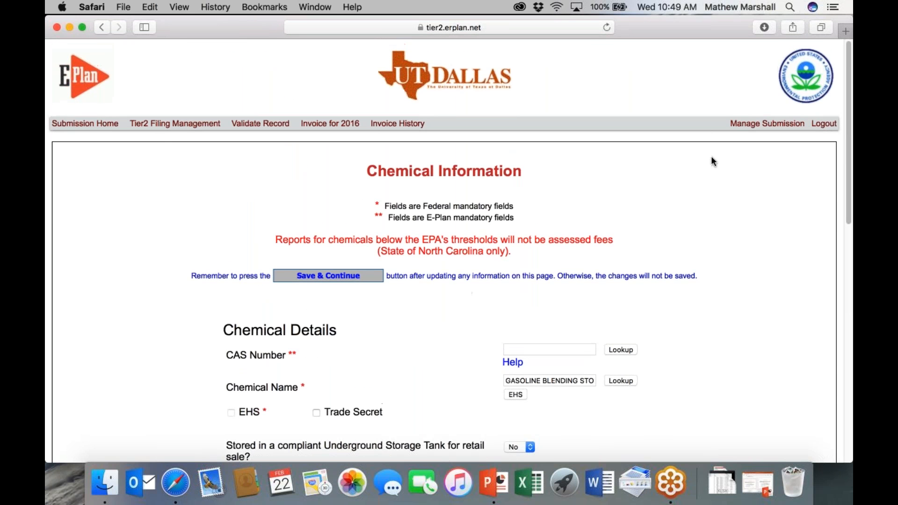
left_click(330, 123)
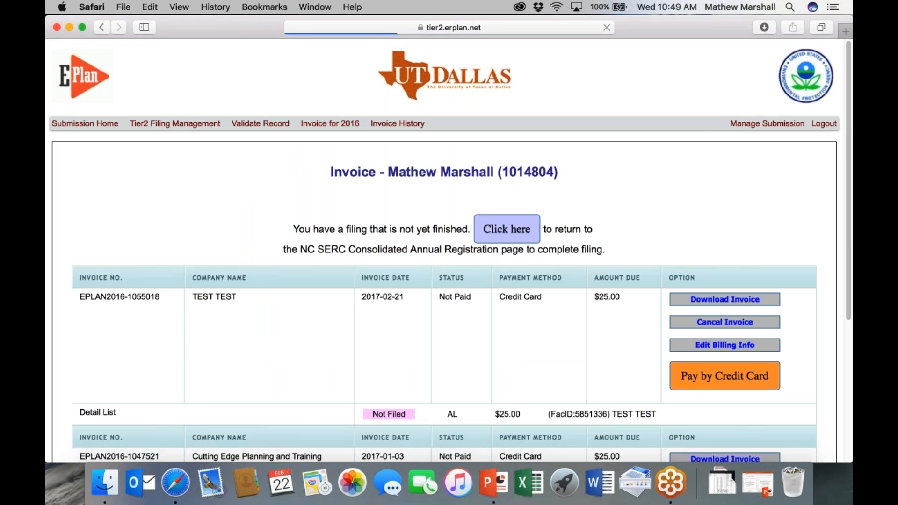
Step: Return to Tier2 Filing Management and scroll through the four facilities listed
left_click(198, 124)
scroll(303, 216, "down", 6)
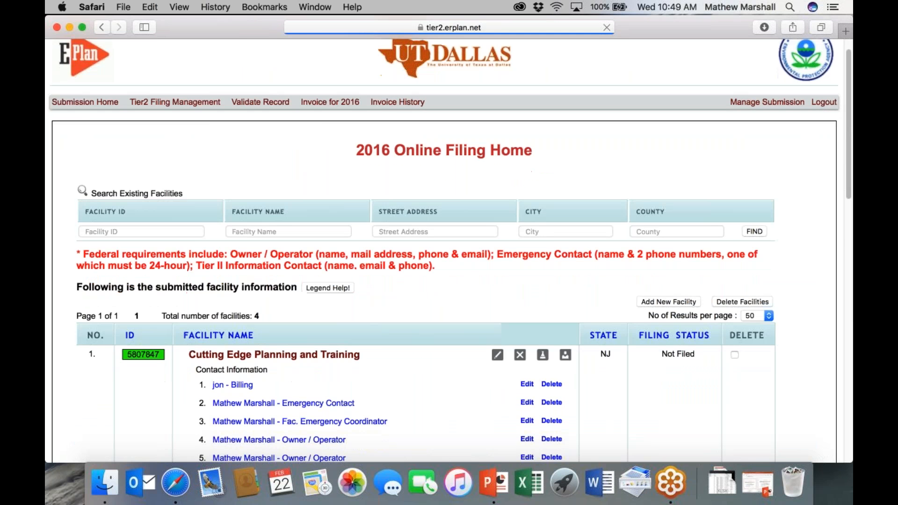
scroll(303, 217, "down", 4)
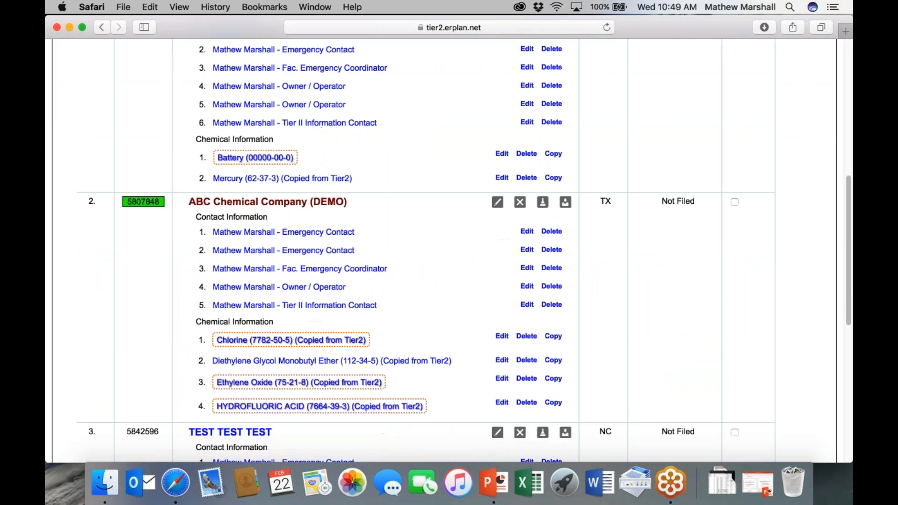
scroll(254, 402, "down", 5)
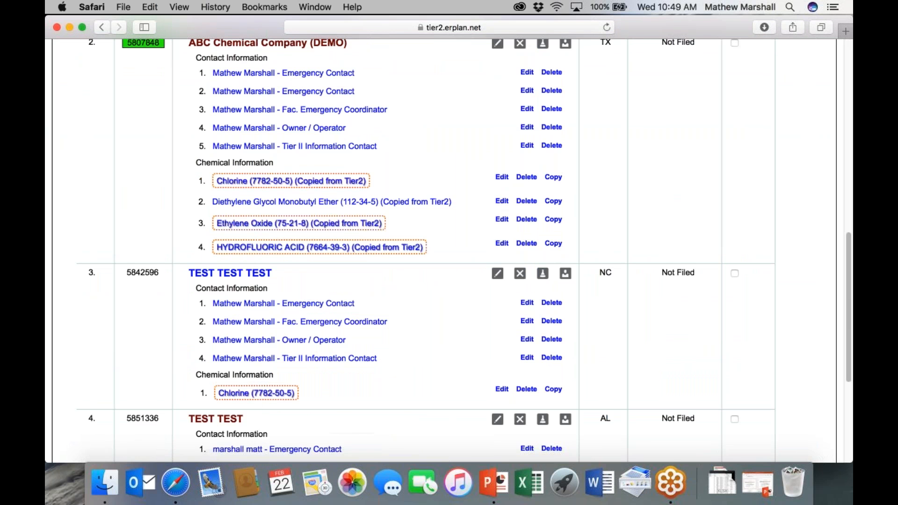
scroll(463, 238, "up", 8)
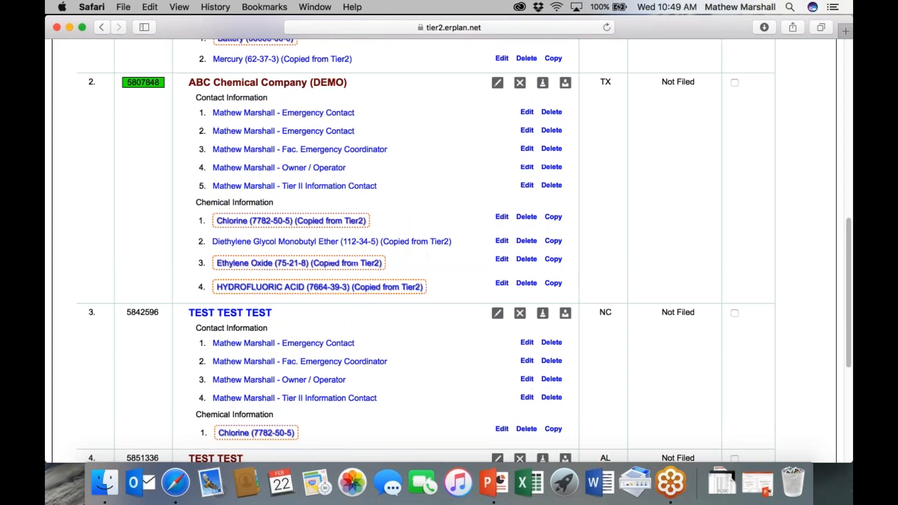
left_click_drag(850, 161, 851, 155)
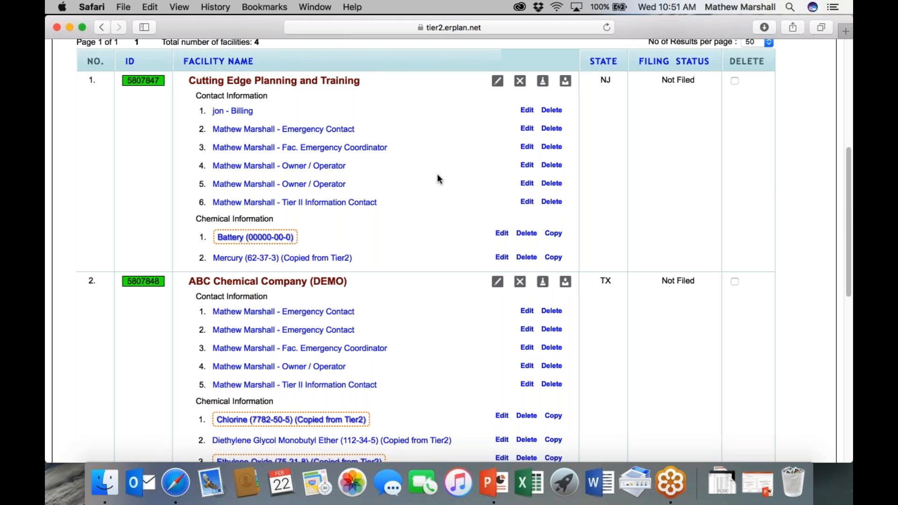
scroll(438, 176, "down", 10)
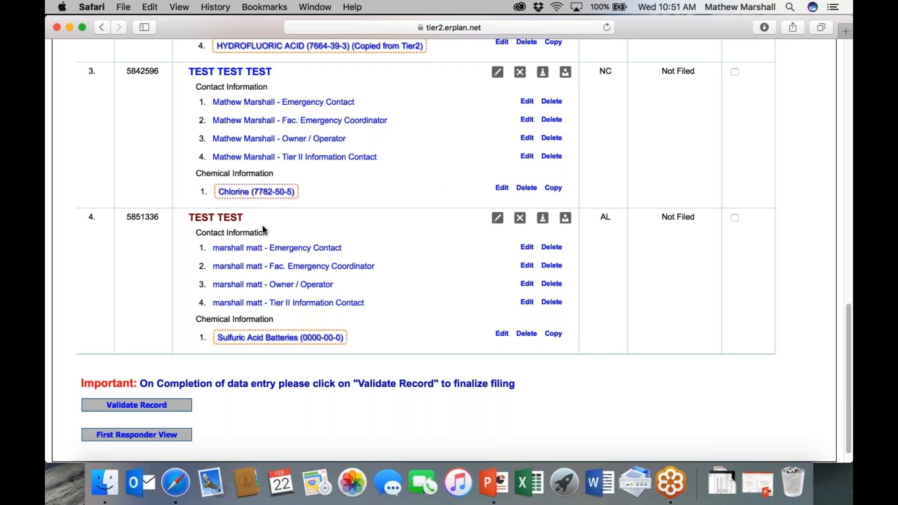
Step: Open the TEST TEST facility's State Fields, showing Master ID Number TEMP
left_click(205, 219)
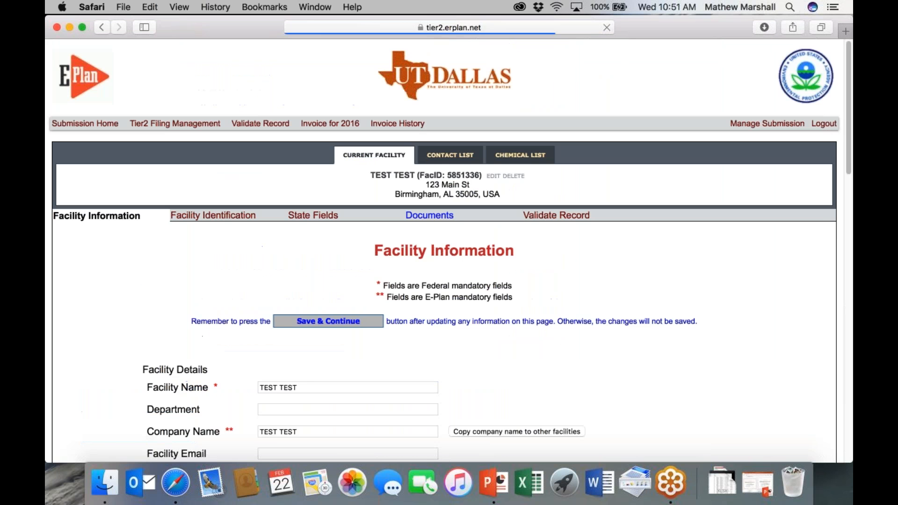
left_click(305, 222)
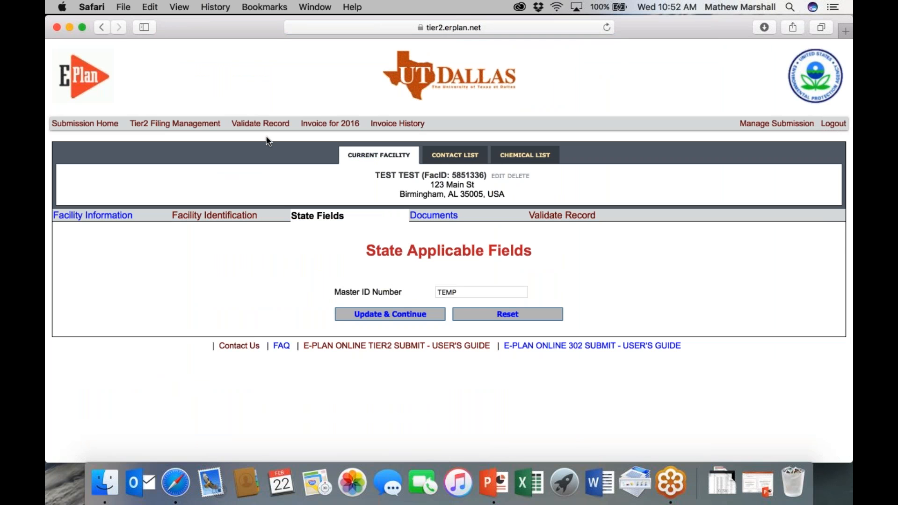
left_click(187, 128)
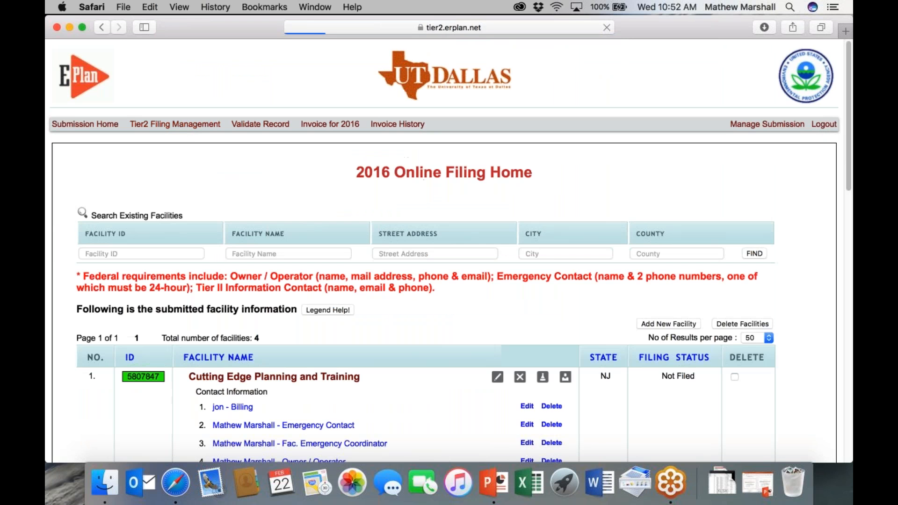
scroll(456, 281, "down", 5)
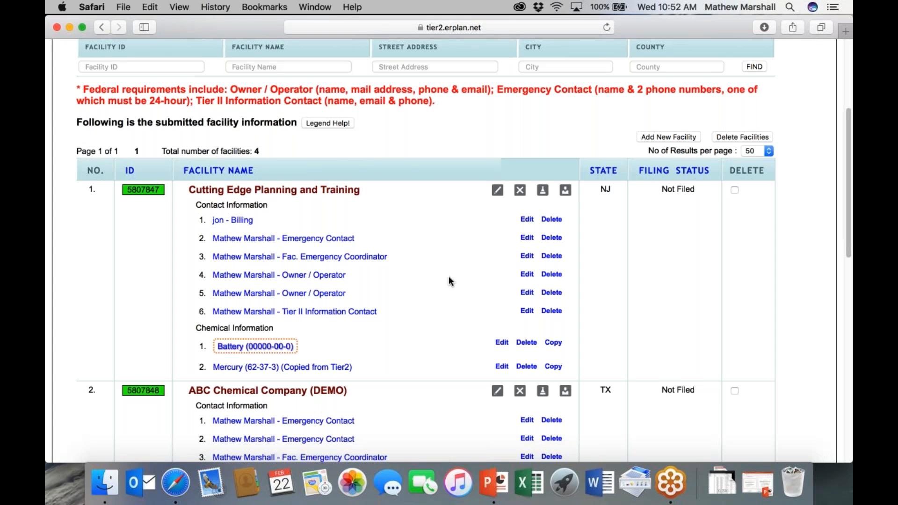
scroll(438, 282, "down", 1)
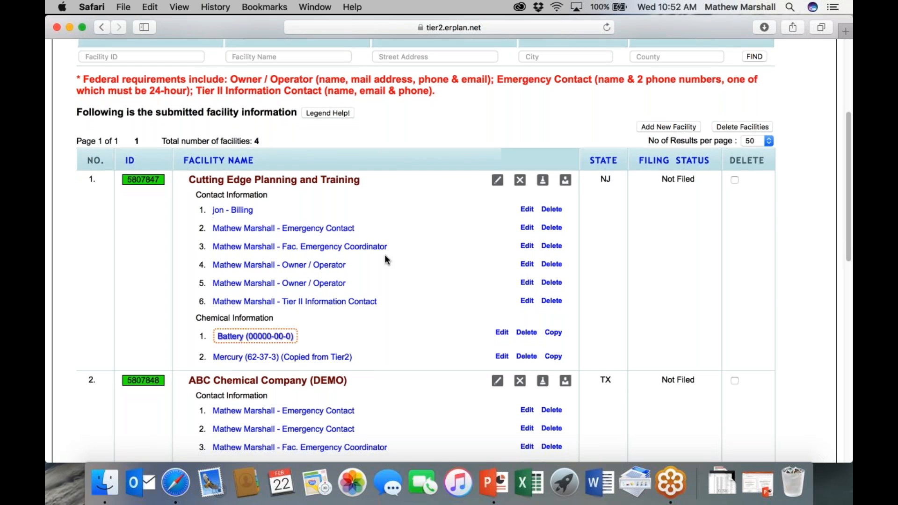
left_click(344, 182)
scroll(344, 181, "down", 5)
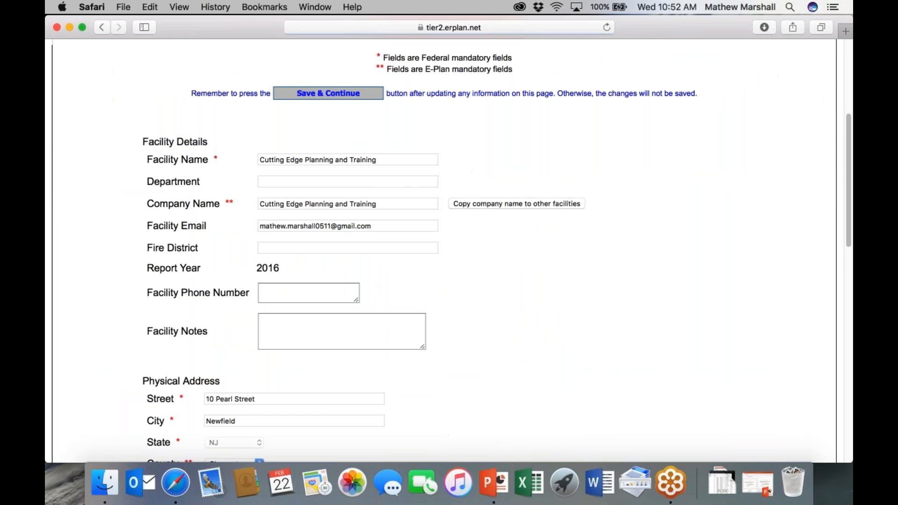
scroll(449, 250, "down", 6)
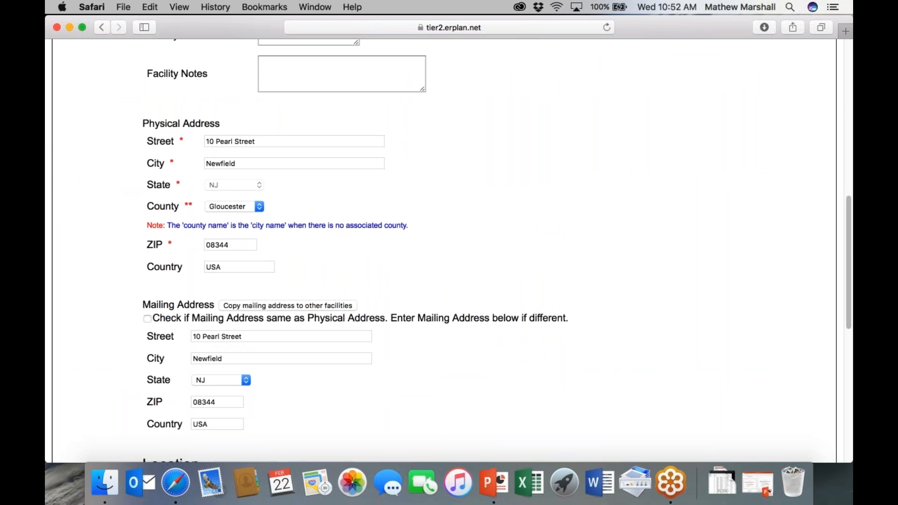
scroll(449, 250, "down", 1)
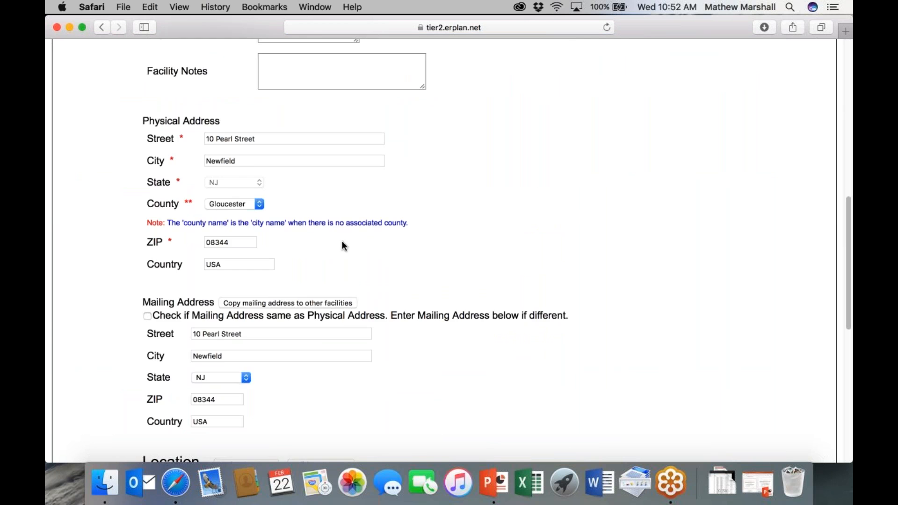
scroll(374, 224, "up", 11)
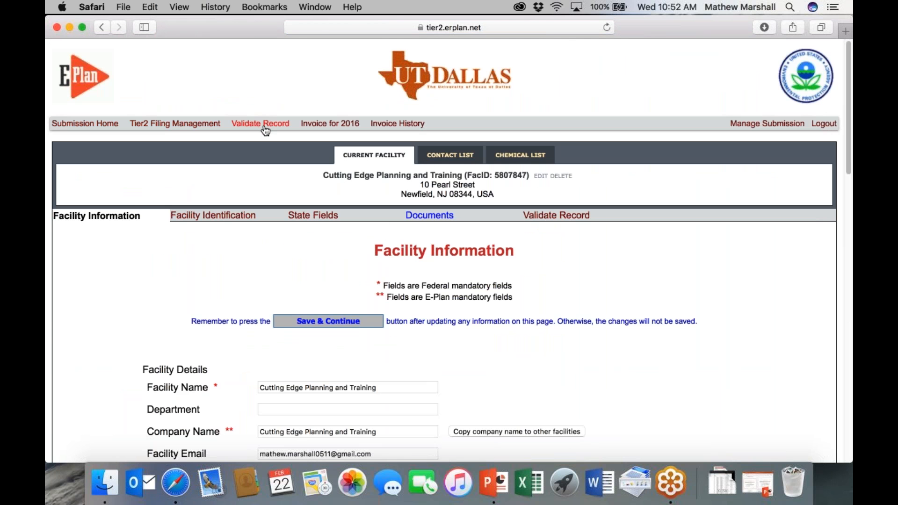
Step: From the facility list, open and review ABC Chemical Company (DEMO)'s facility information
left_click(184, 125)
scroll(475, 320, "down", 9)
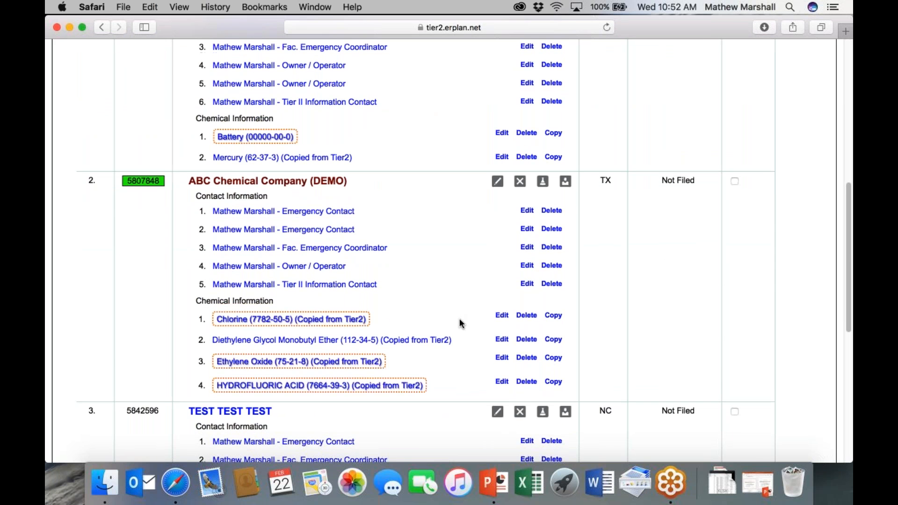
scroll(463, 323, "up", 4)
scroll(310, 299, "down", 2)
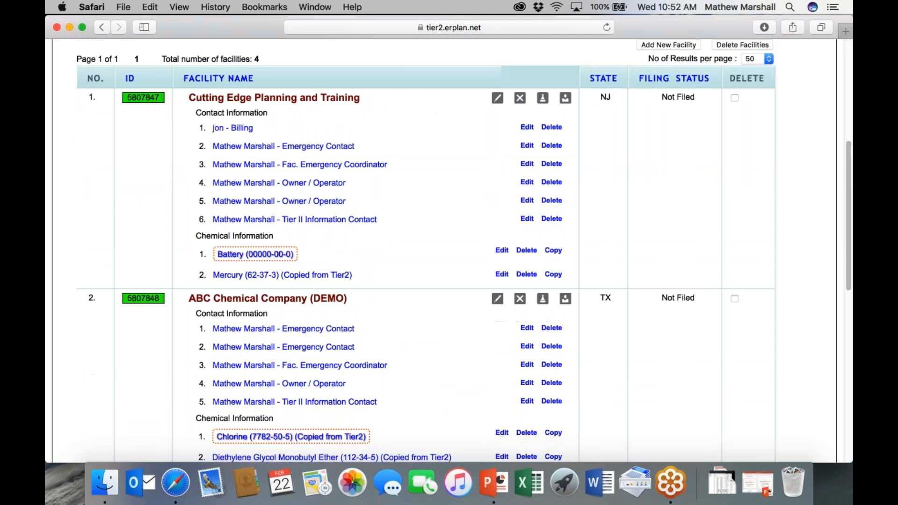
left_click(310, 300)
scroll(347, 296, "down", 5)
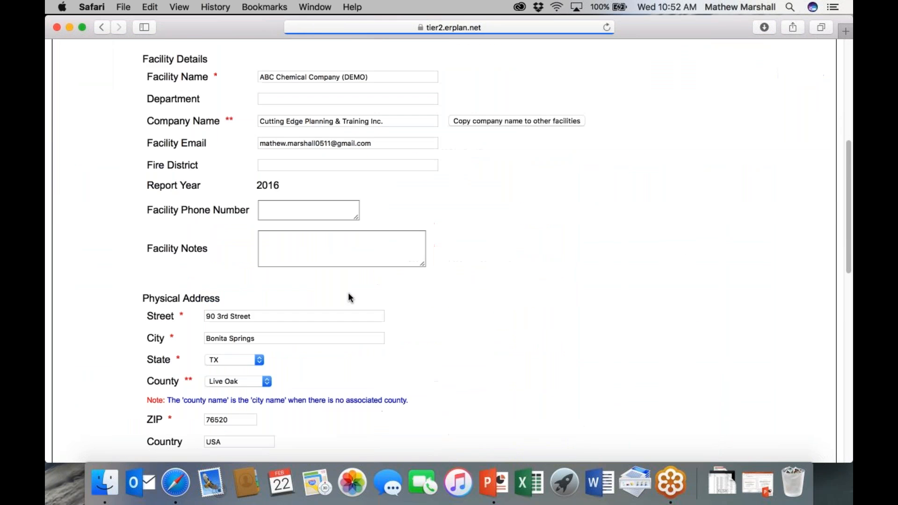
scroll(337, 298, "down", 2)
scroll(338, 298, "down", 4)
scroll(335, 297, "up", 5)
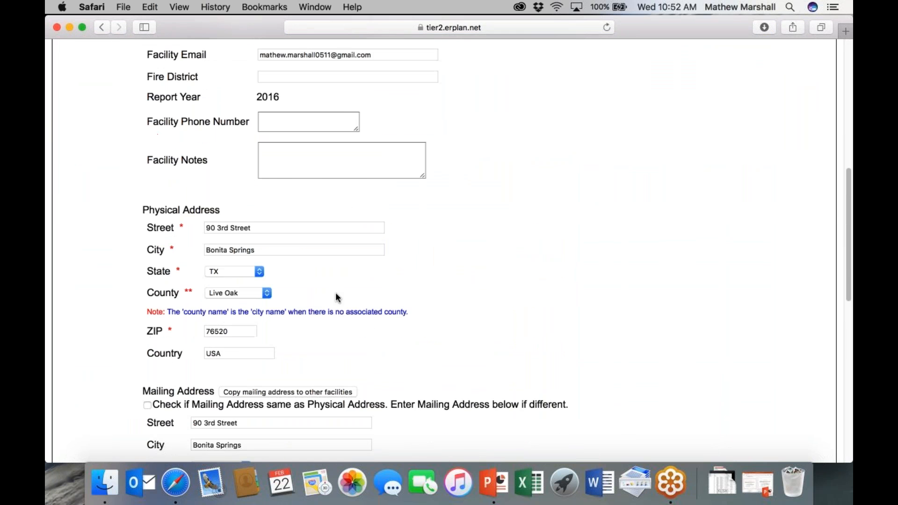
scroll(335, 295, "up", 8)
Step: Review ABC Chemical's State Fields, then go back to the Tier2 Filing Management list
left_click(305, 216)
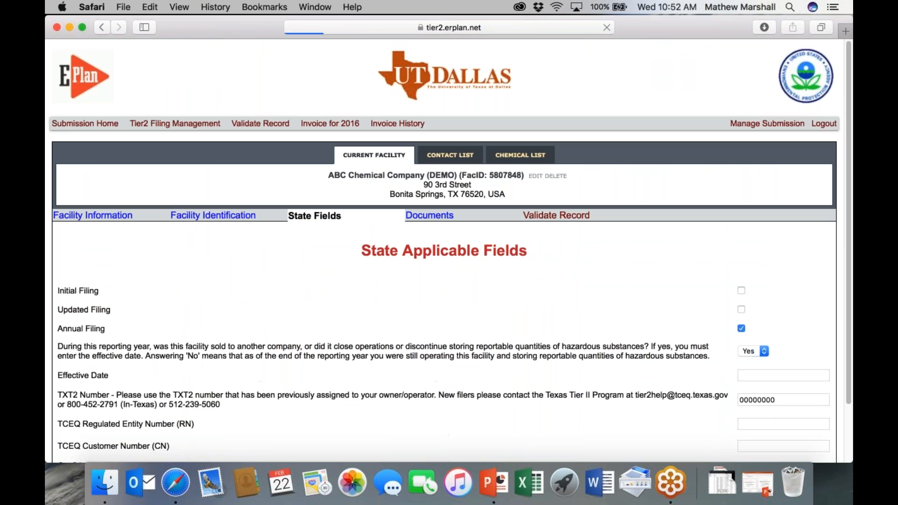
scroll(314, 252, "down", 3)
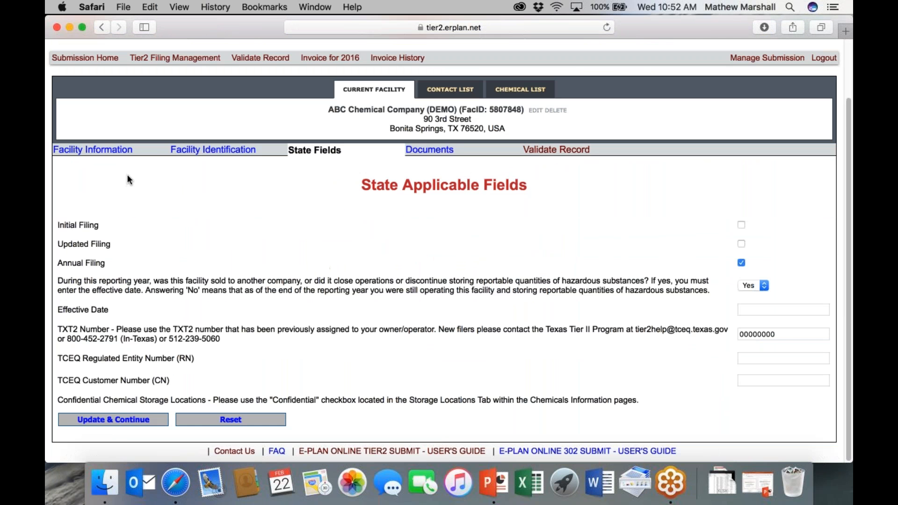
scroll(219, 282, "up", 2)
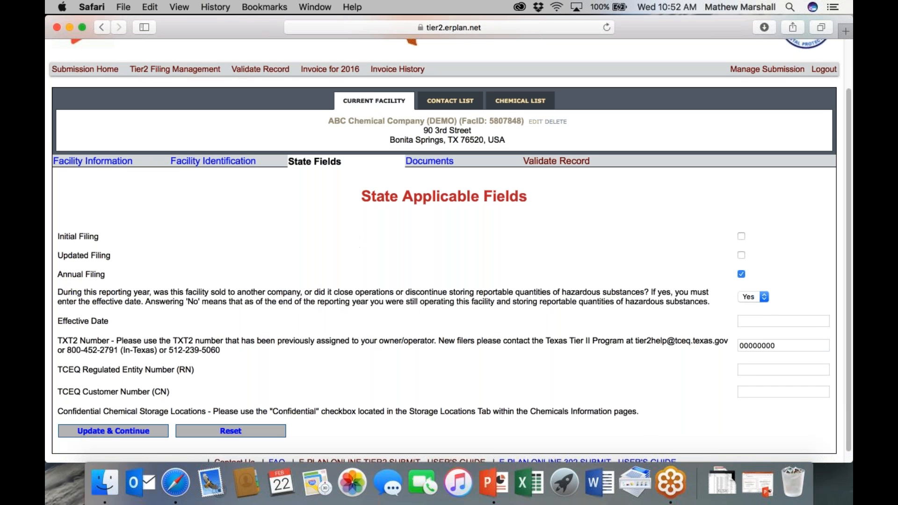
left_click(199, 70)
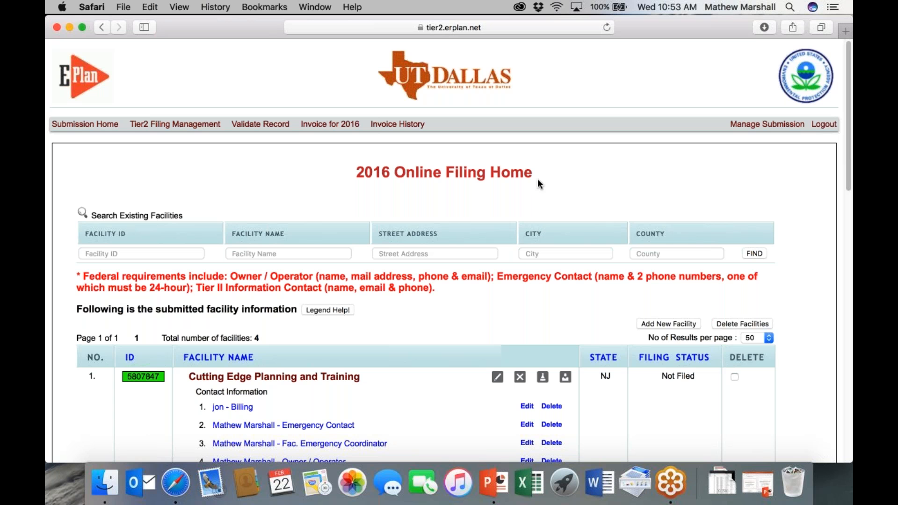
Step: Edit ABC Chemical Company (DEMO)'s first emergency contact and view its Facility Association
scroll(375, 318, "down", 10)
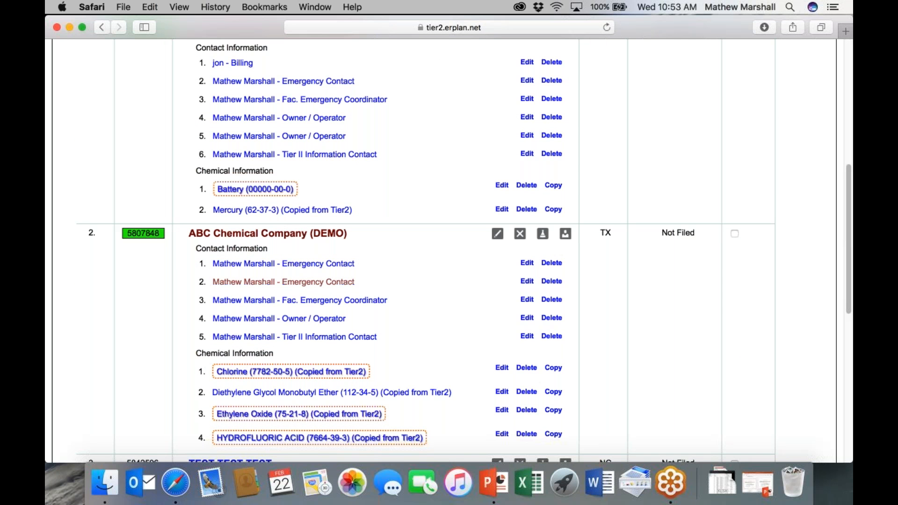
left_click(528, 263)
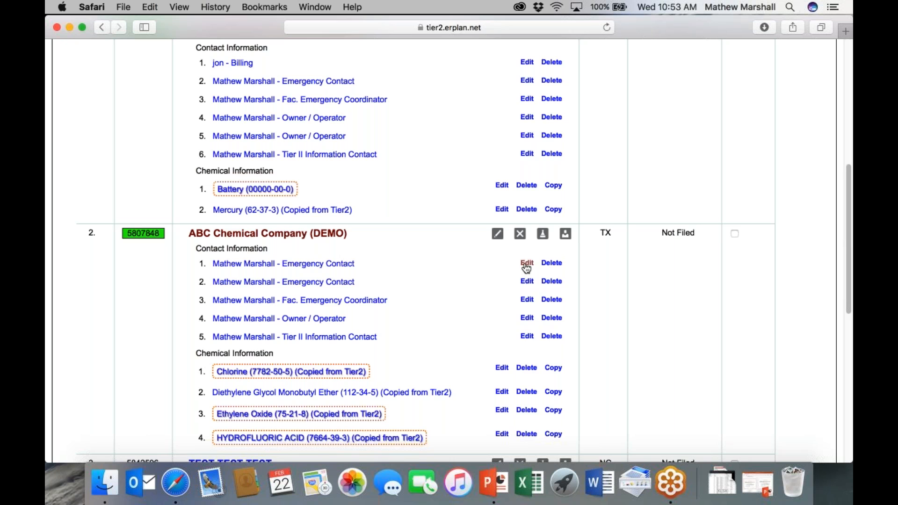
scroll(507, 260, "down", 1)
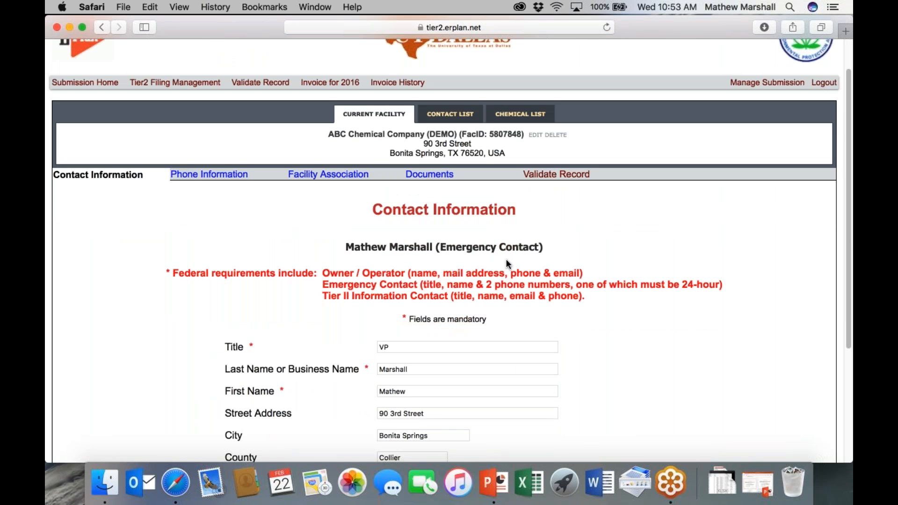
left_click(328, 174)
scroll(514, 354, "down", 2)
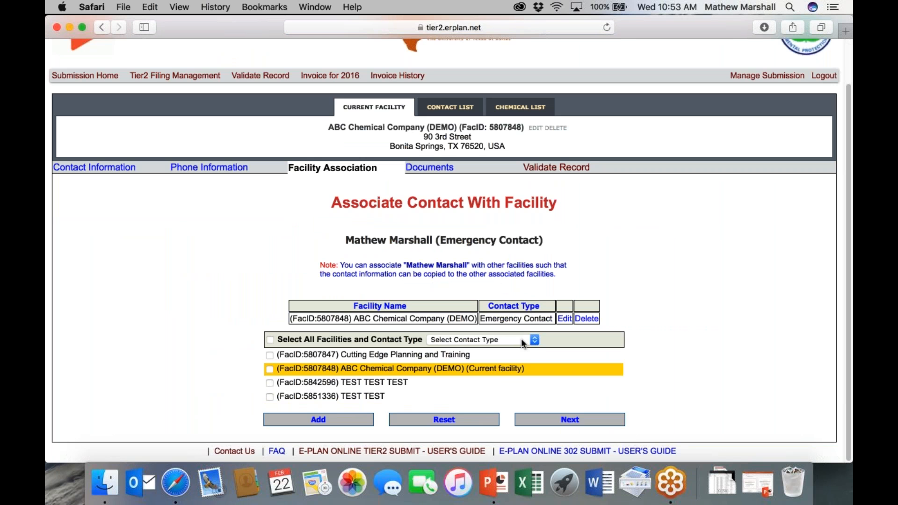
Step: Check the TEST TEST TEST and Cutting Edge Planning and Training facilities and add the contact as Primary
left_click(270, 382)
left_click(269, 356)
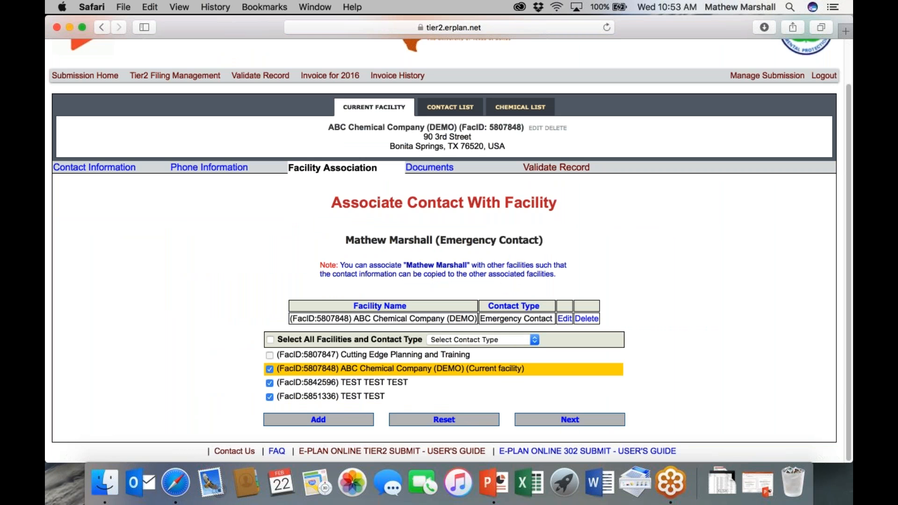
left_click(496, 339)
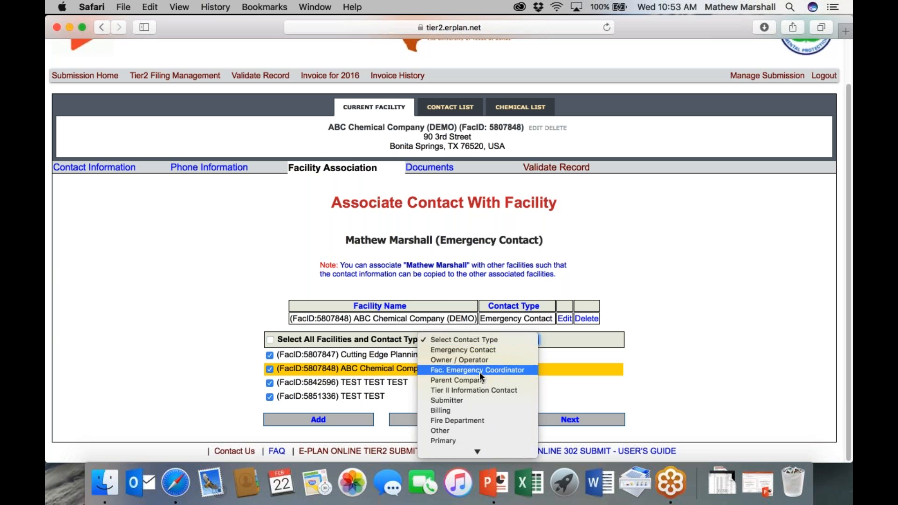
left_click(453, 419)
left_click(470, 341)
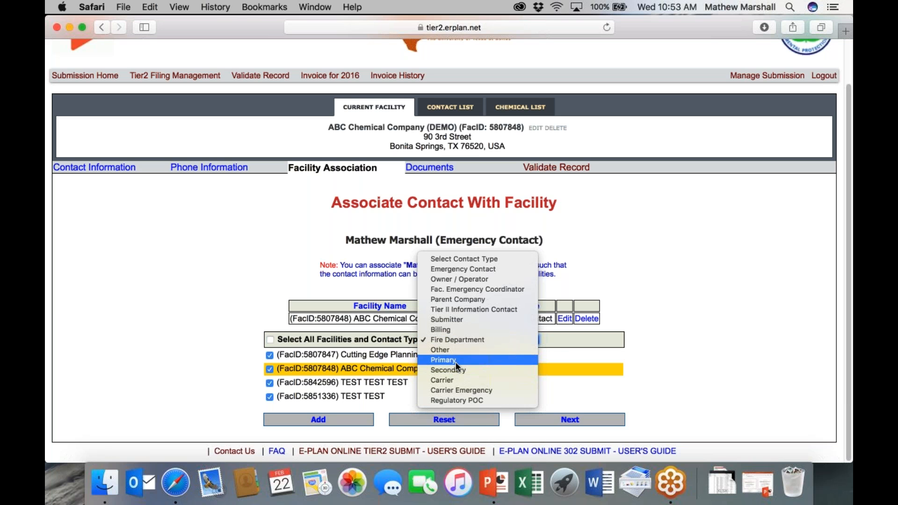
left_click(455, 360)
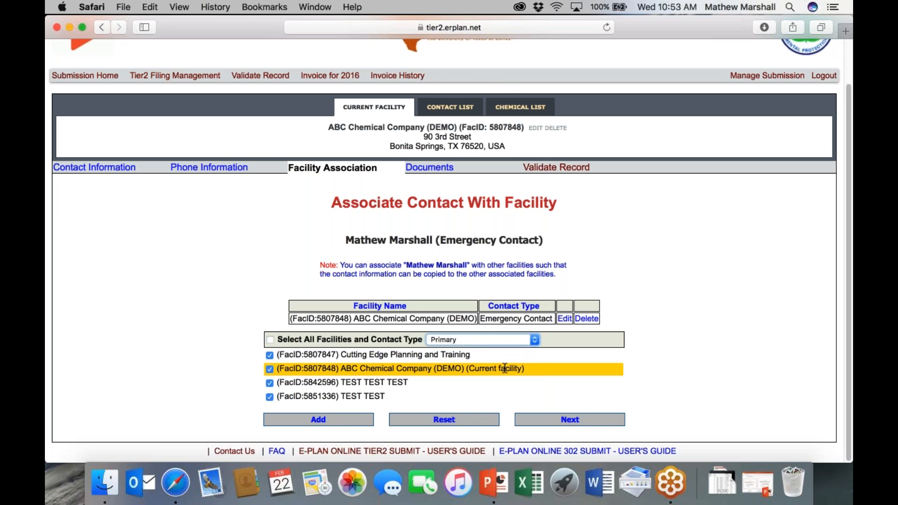
left_click(342, 419)
Step: Show the facility's chemical list, then return to the 'How to submit 2017' presentation
scroll(390, 362, "down", 2)
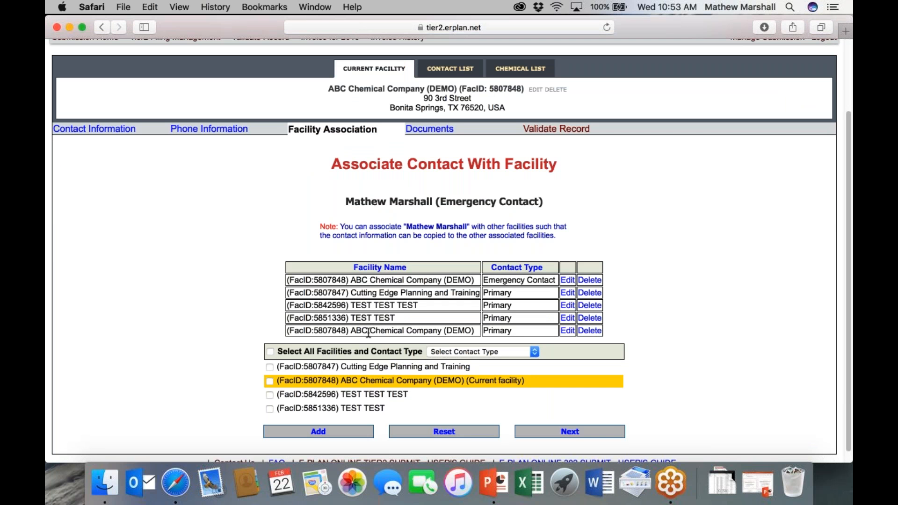
scroll(421, 291, "down", 1)
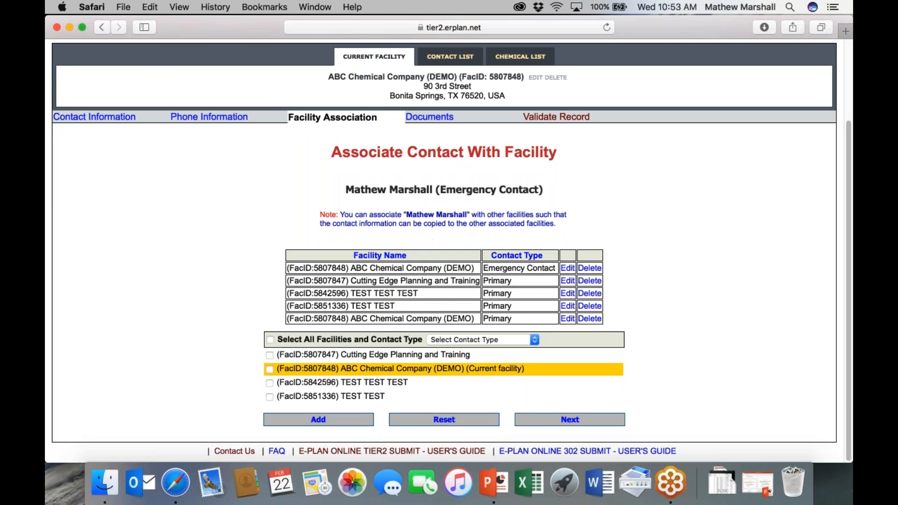
scroll(458, 293, "up", 5)
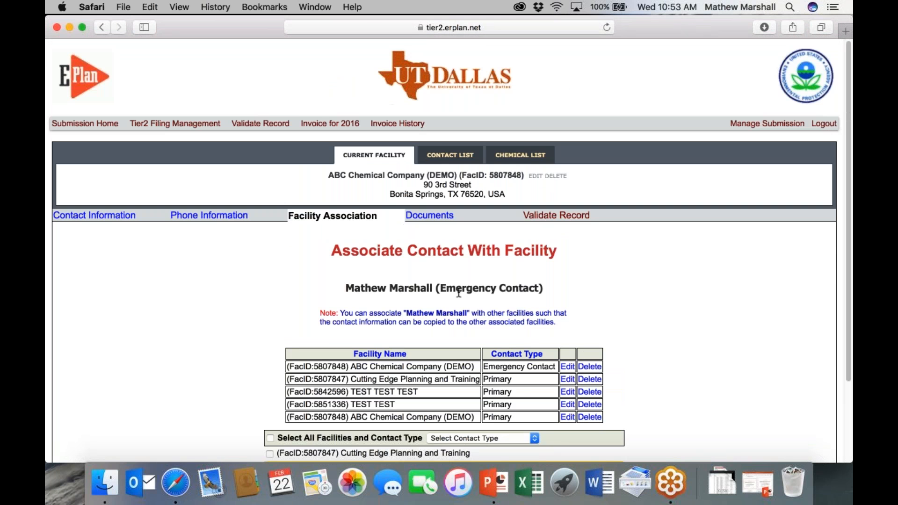
left_click(525, 156)
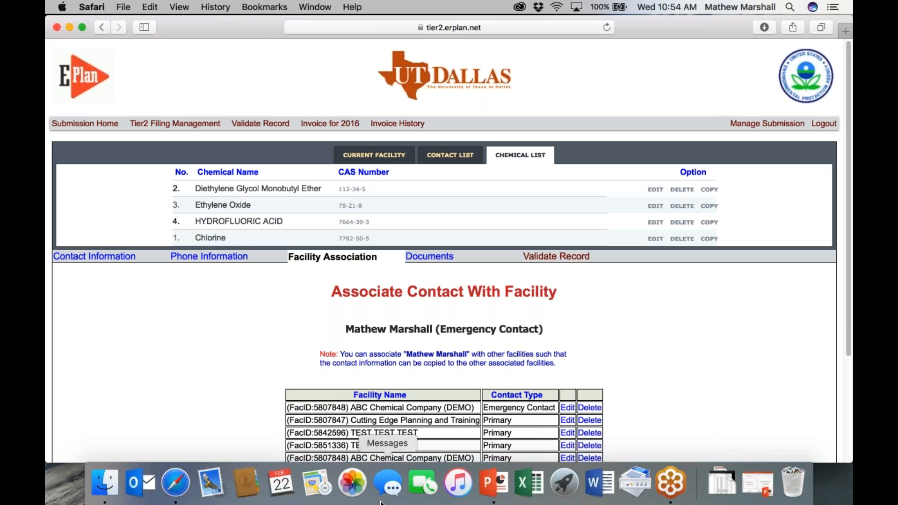
left_click(760, 484)
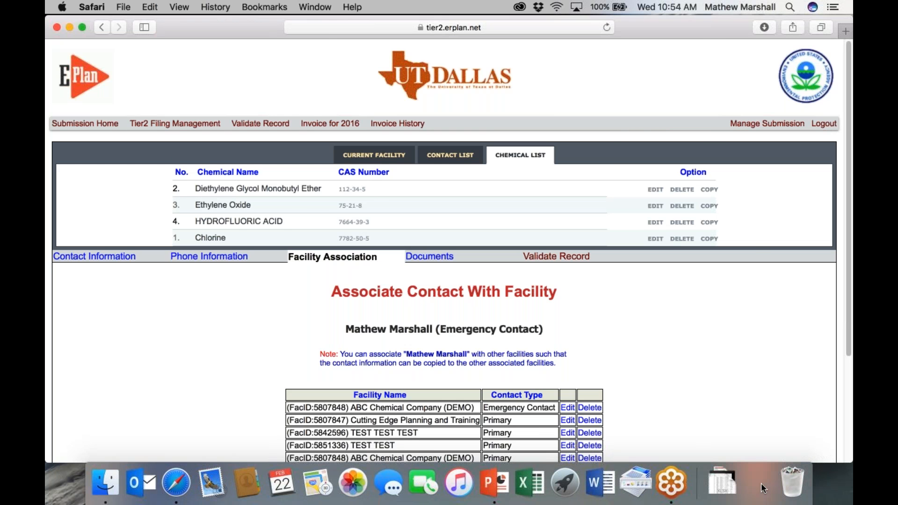
scroll(295, 297, "down", 15)
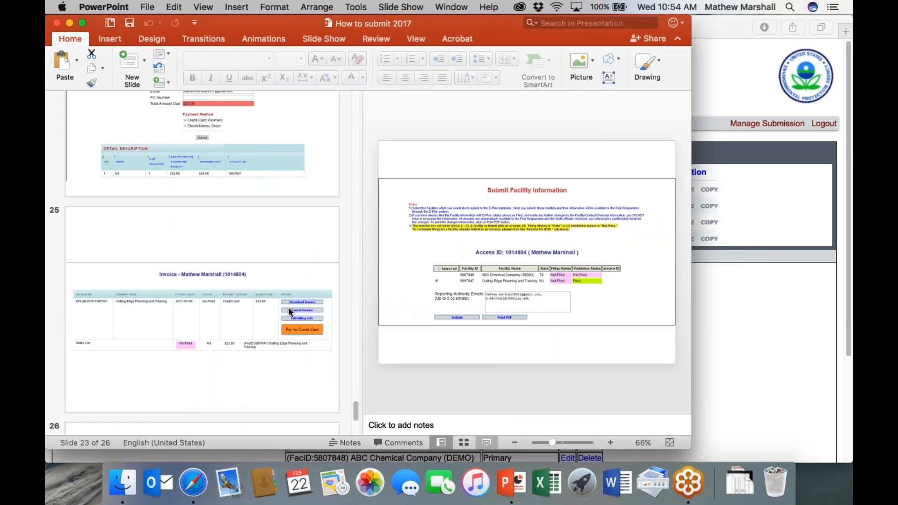
Step: Delete the phone number line from slide 26, 'Questions?', and start the slide show
left_click(252, 322)
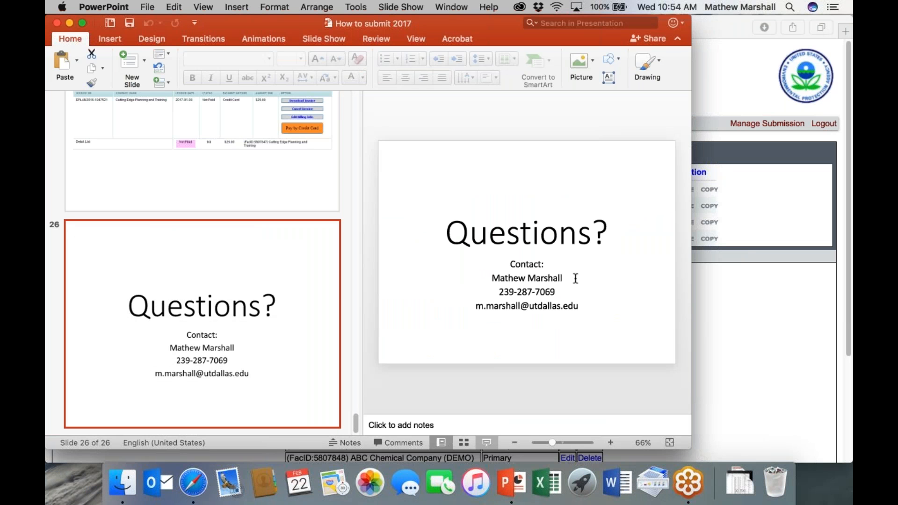
left_click_drag(556, 292, 497, 292)
key("BackSpace")
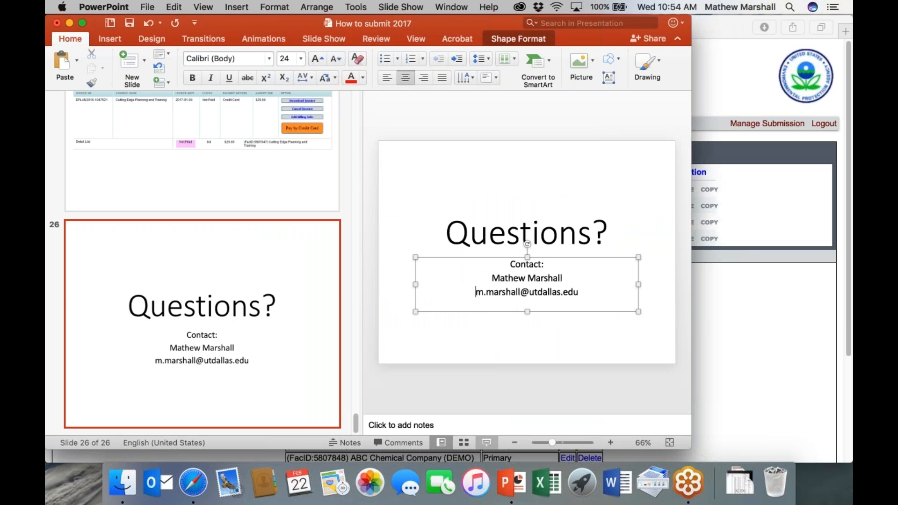
left_click(486, 443)
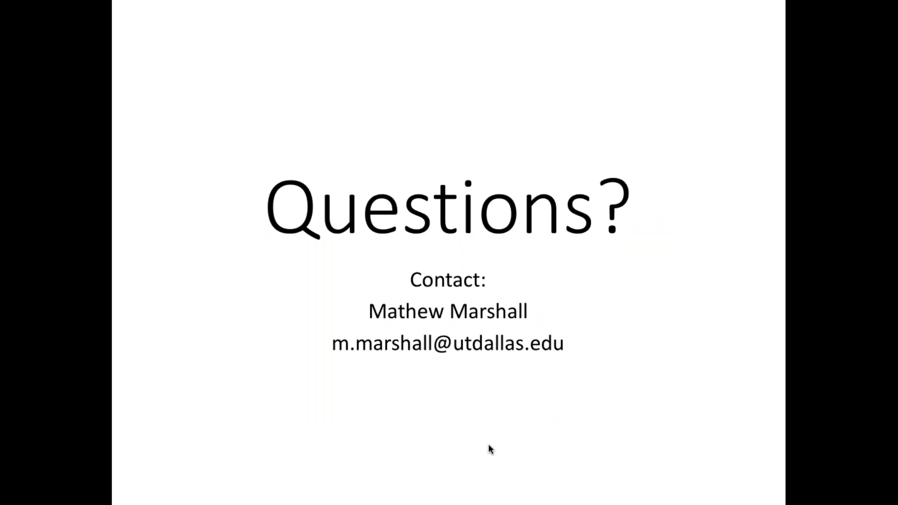